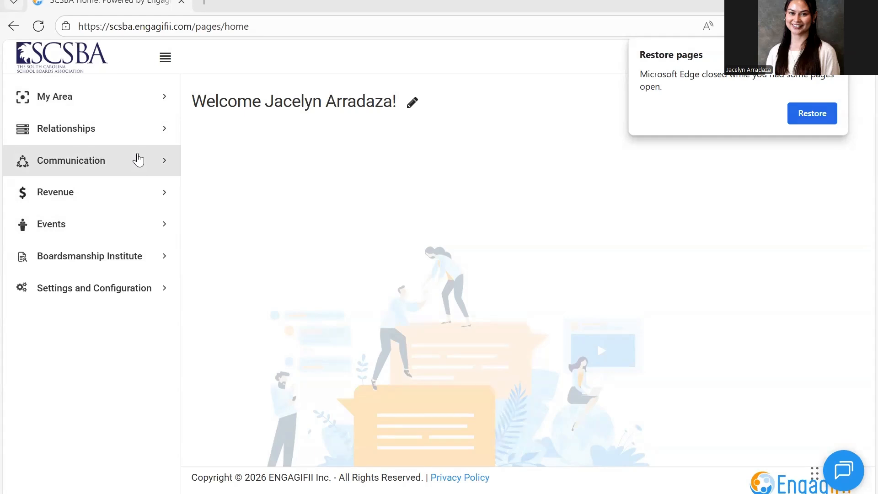
Compose a new email message and add Mickey Mouse as a recipient
left_click(168, 169)
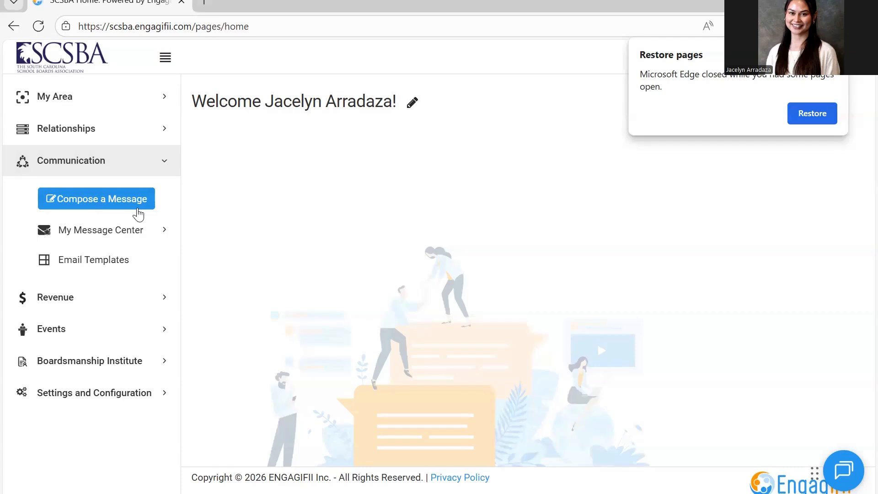
left_click(139, 212)
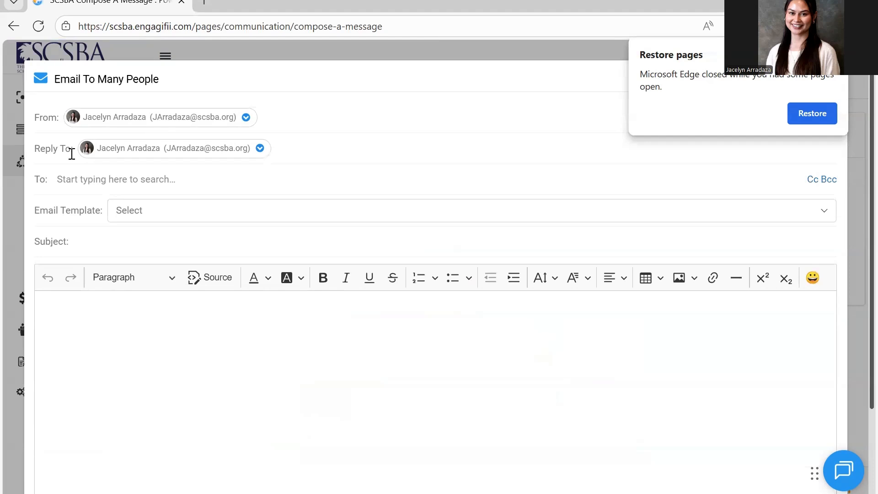
left_click(120, 181)
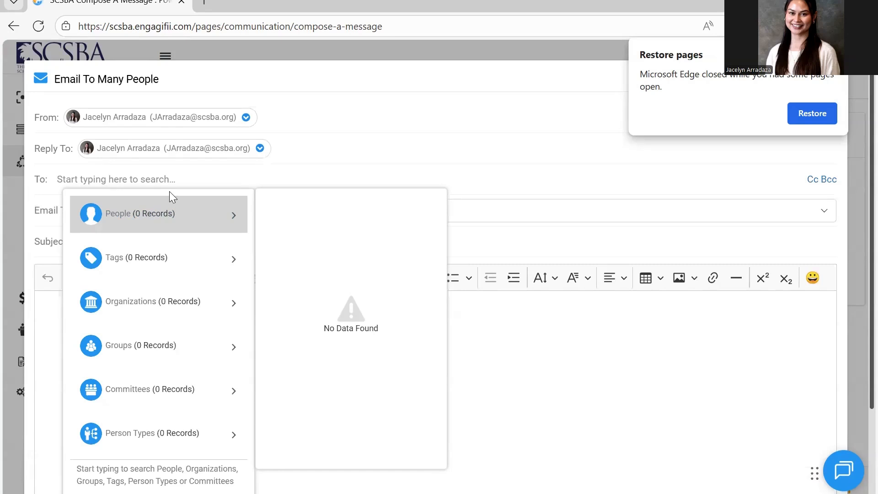
type("mickey mouse")
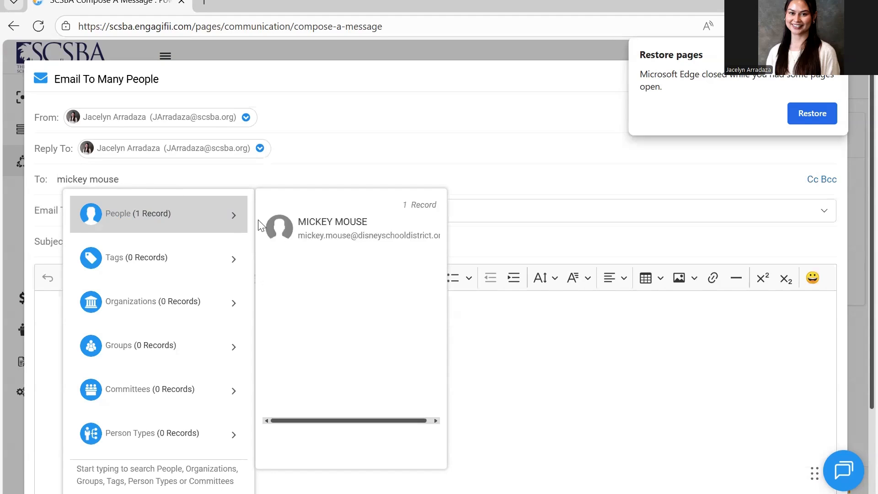
left_click(327, 220)
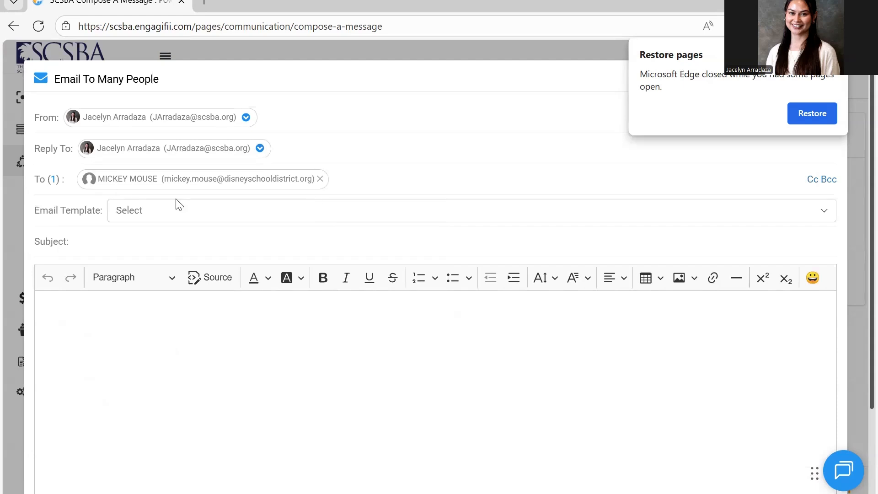
Search the recipients for "disney" and add the organization Disney School District
left_click(355, 183)
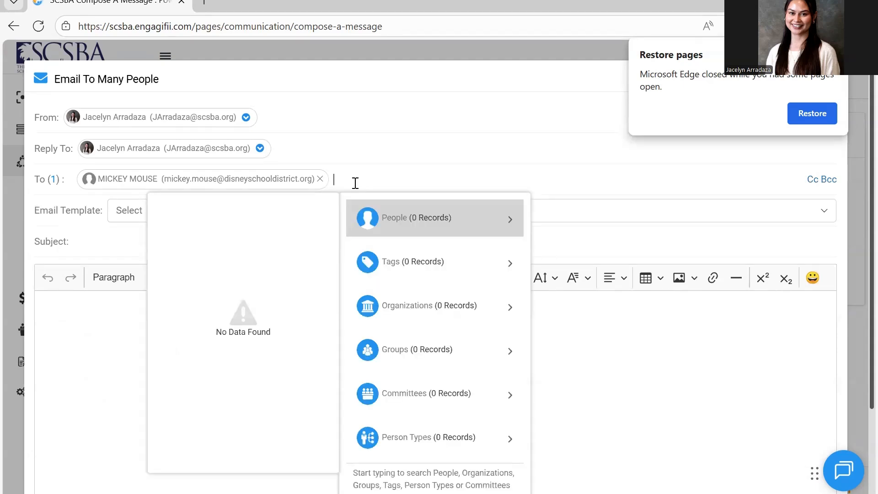
type("disney")
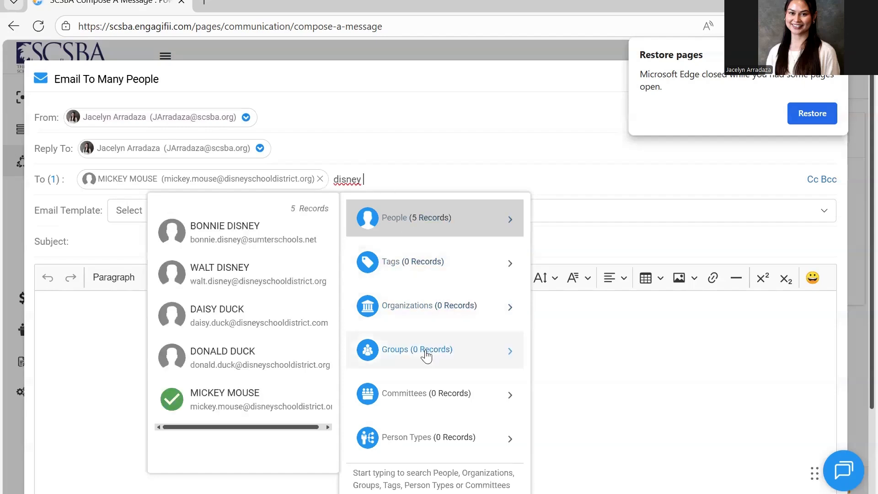
left_click(425, 308)
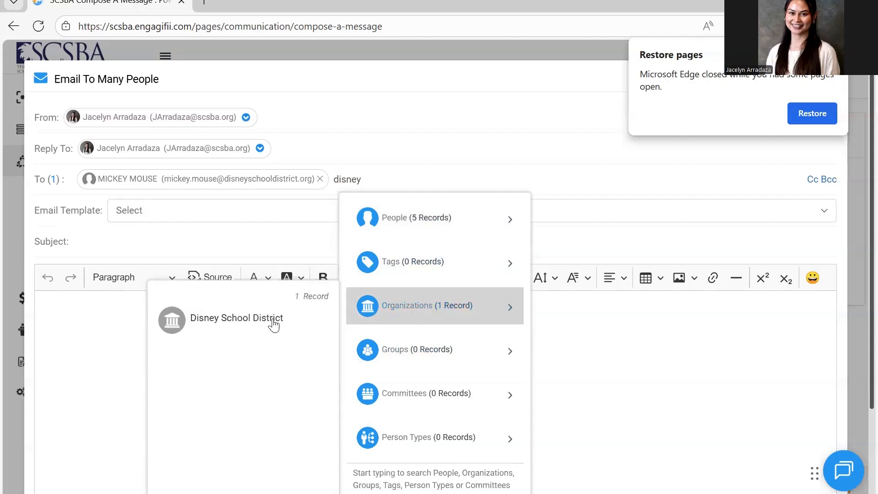
left_click(274, 320)
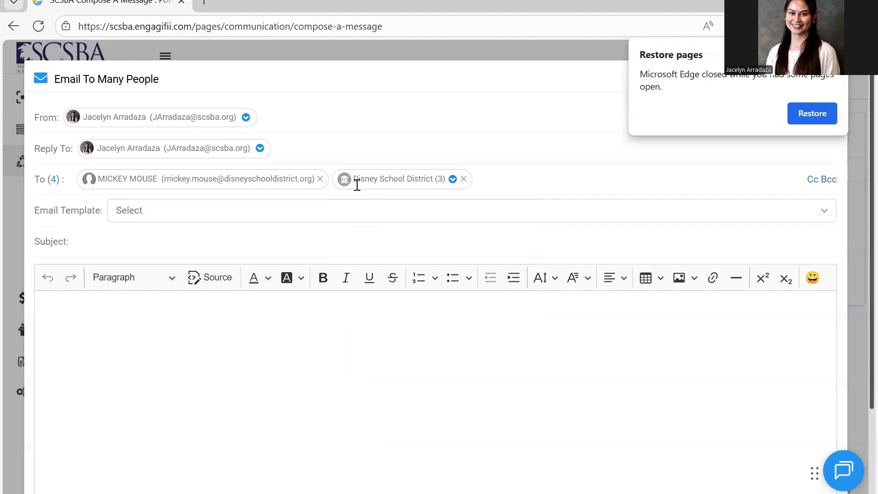
Exclude Pluto Dog from the Disney School District recipients
left_click(453, 179)
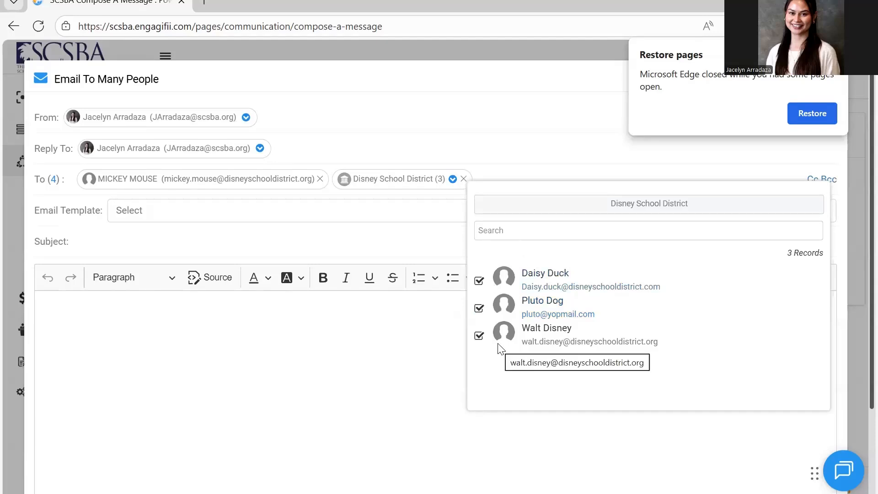
left_click(479, 309)
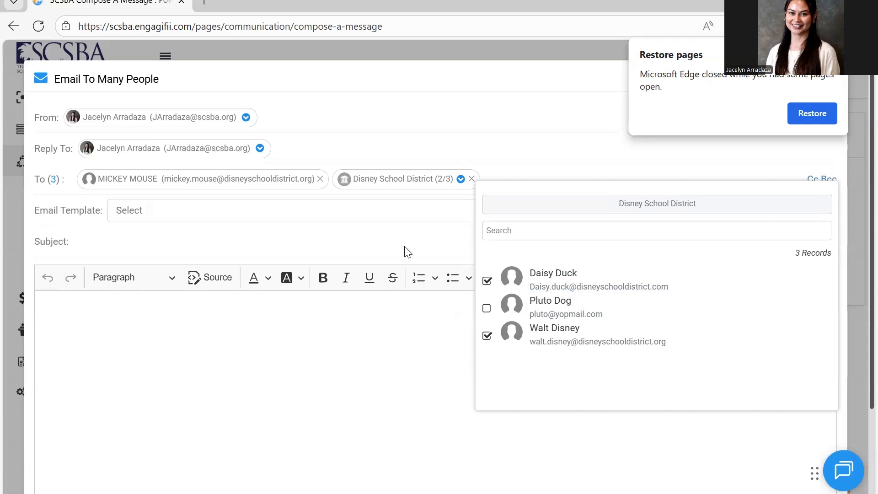
left_click(392, 242)
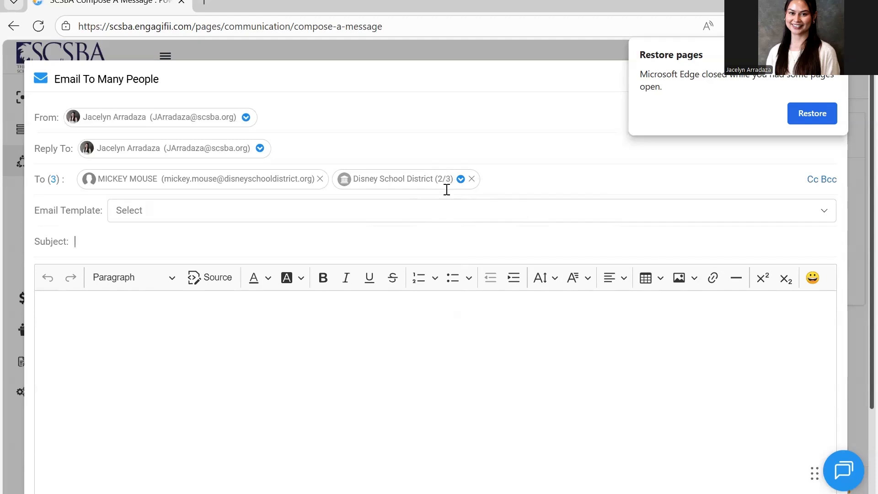
Search the recipients for "secretary" and add the tag MBRS - SCHOOL SYSTEM - SECRETARY
left_click(506, 186)
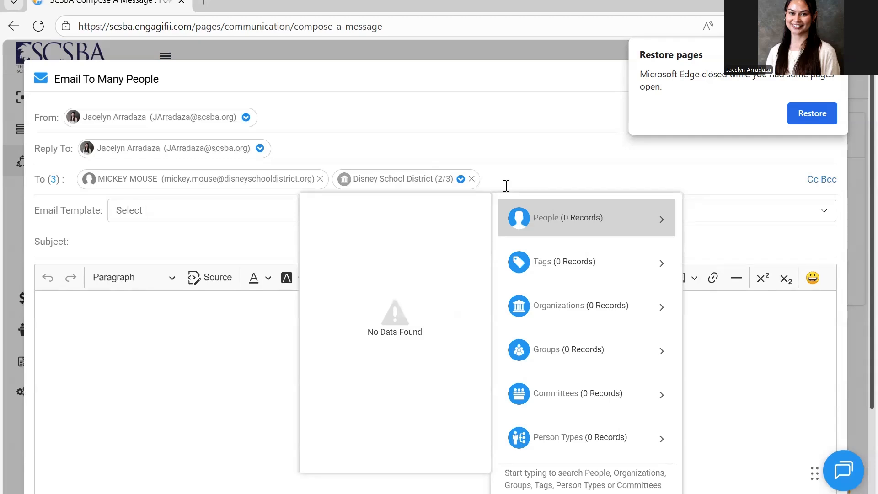
type("secretary")
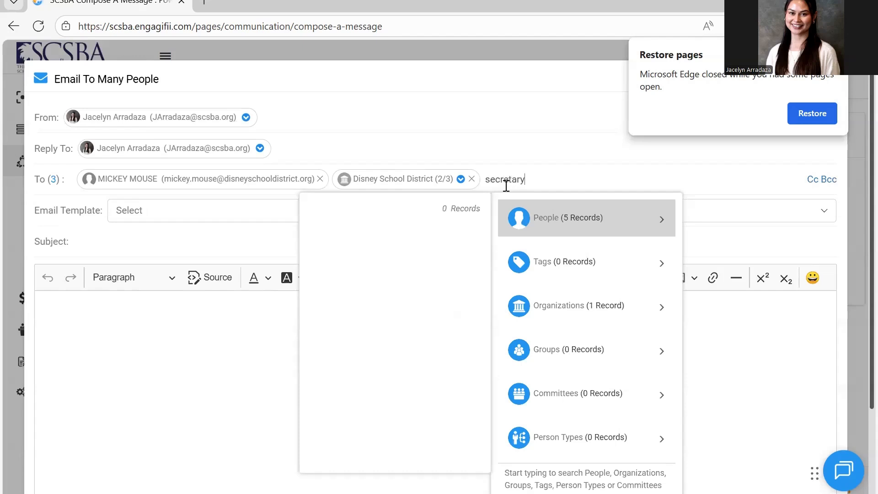
left_click(537, 256)
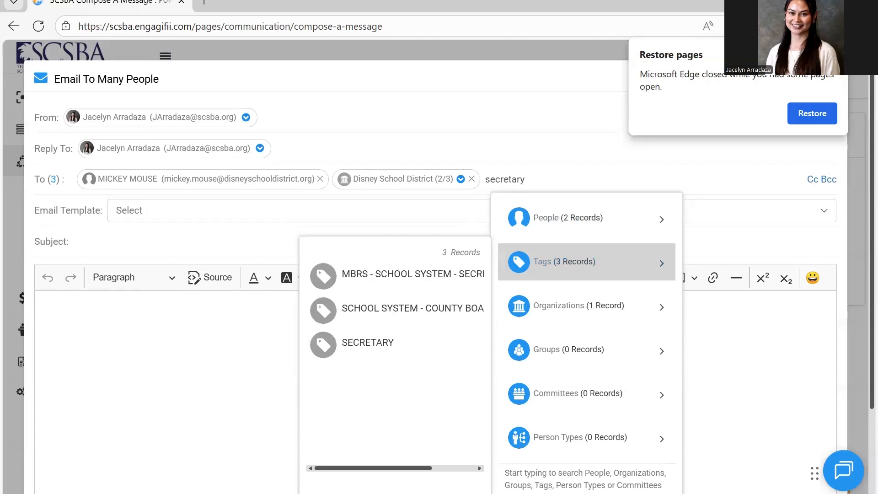
left_click_drag(384, 471, 408, 462)
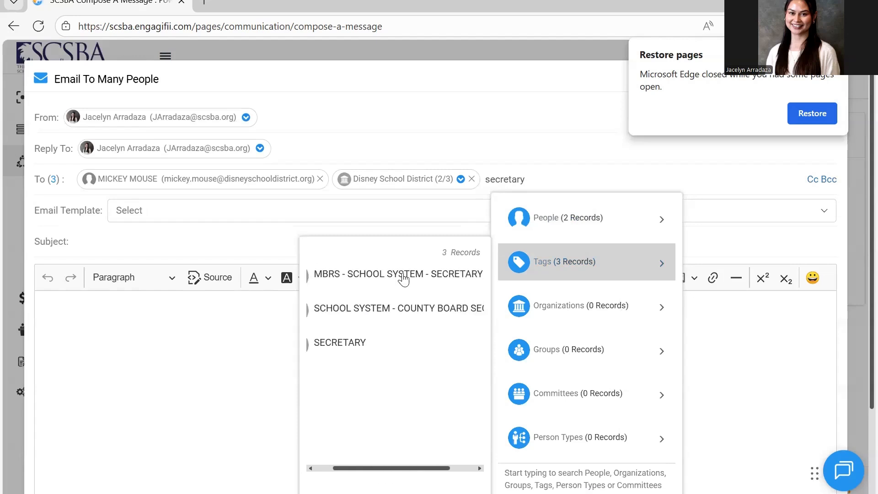
left_click(403, 277)
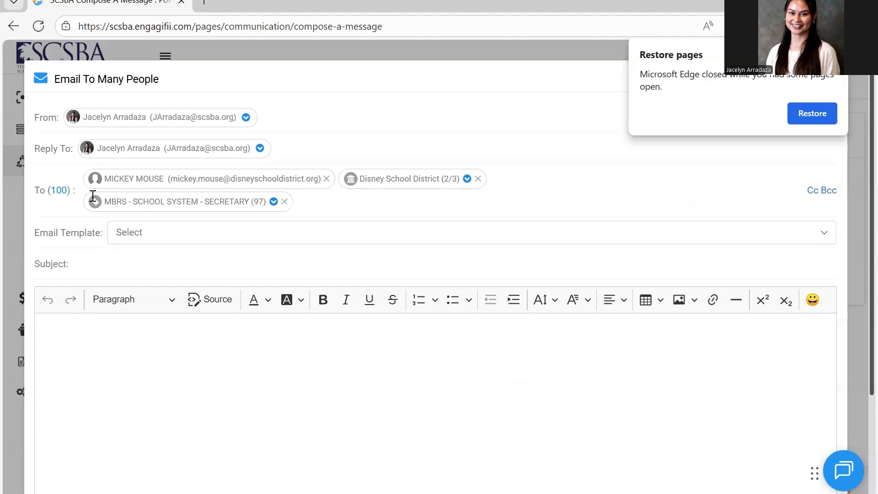
Review the people included in the MBRS - SCHOOL SYSTEM - SECRETARY tag and remove that tag from the recipients
left_click(273, 202)
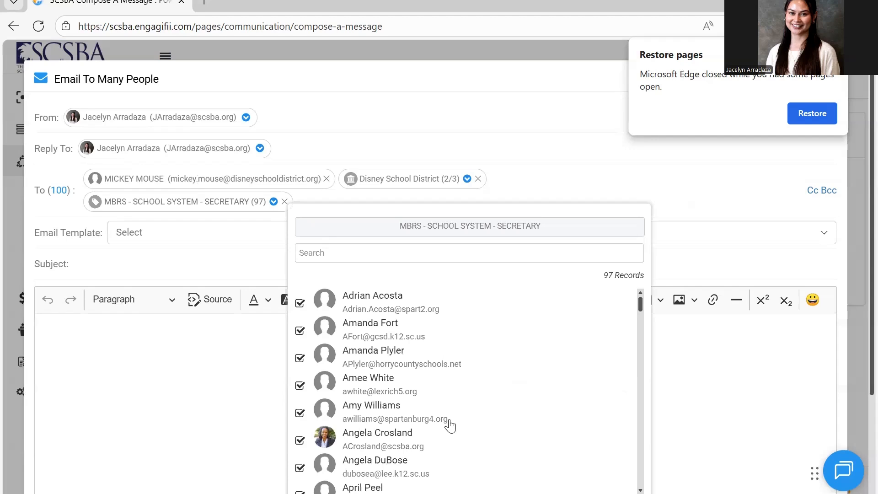
scroll(450, 425, "down", 5)
scroll(449, 425, "up", 5)
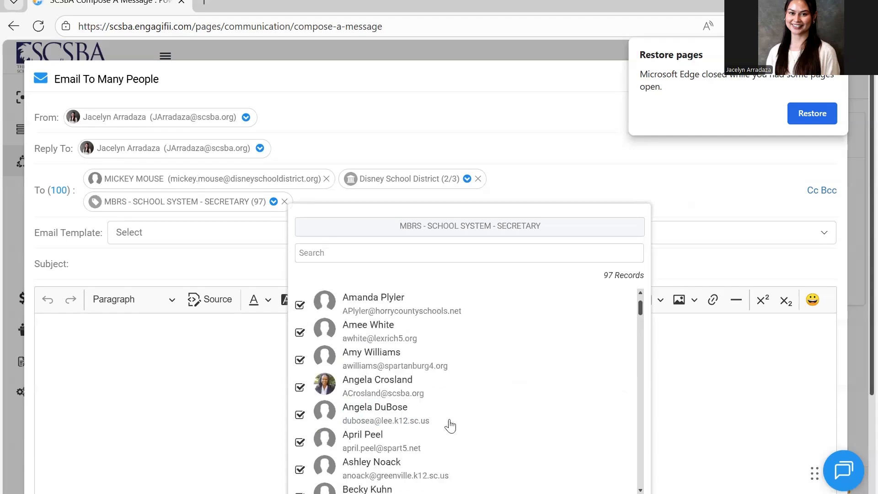
left_click(228, 262)
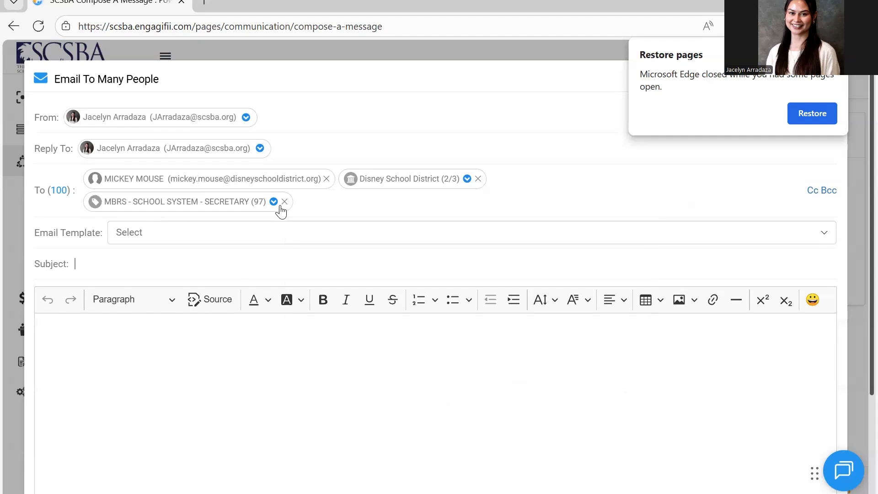
left_click(285, 202)
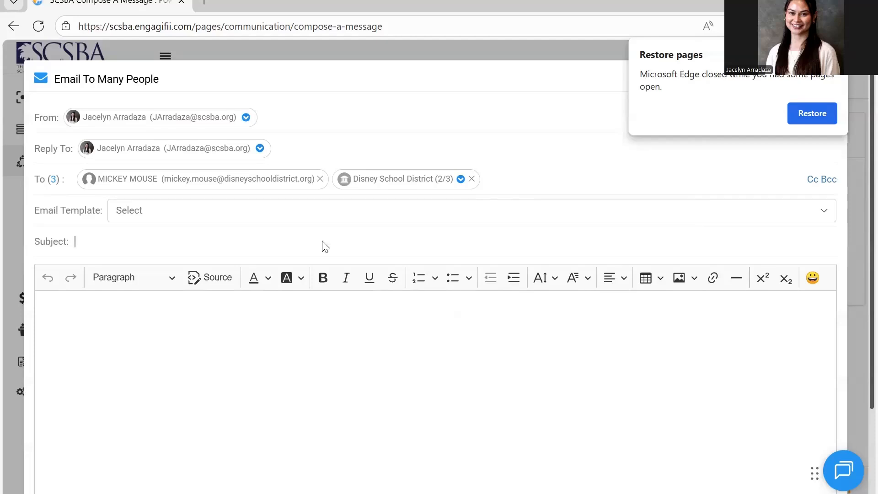
Set the subject to "Test" and add the sender's own contact as a Cc recipient
type("Test")
left_click(813, 180)
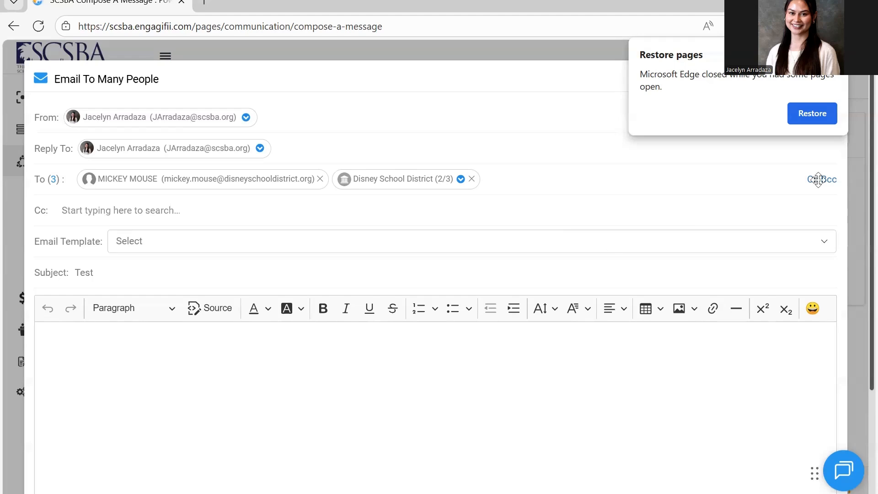
left_click(770, 217)
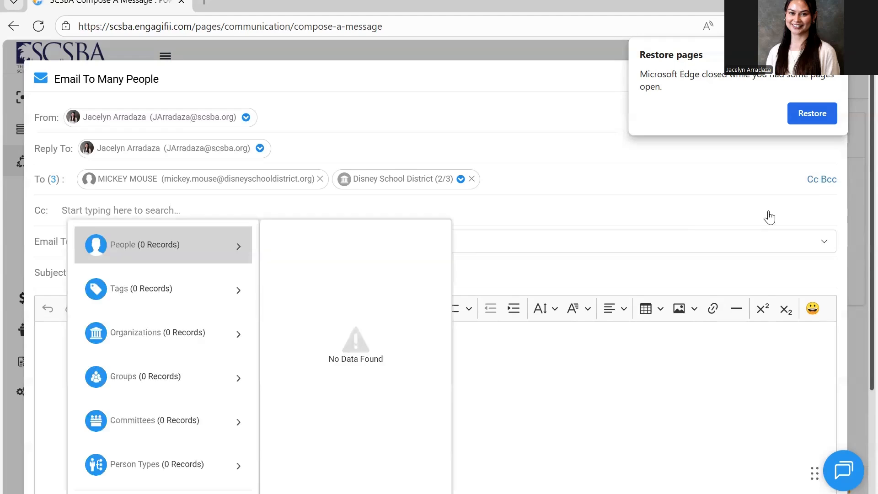
type("jac")
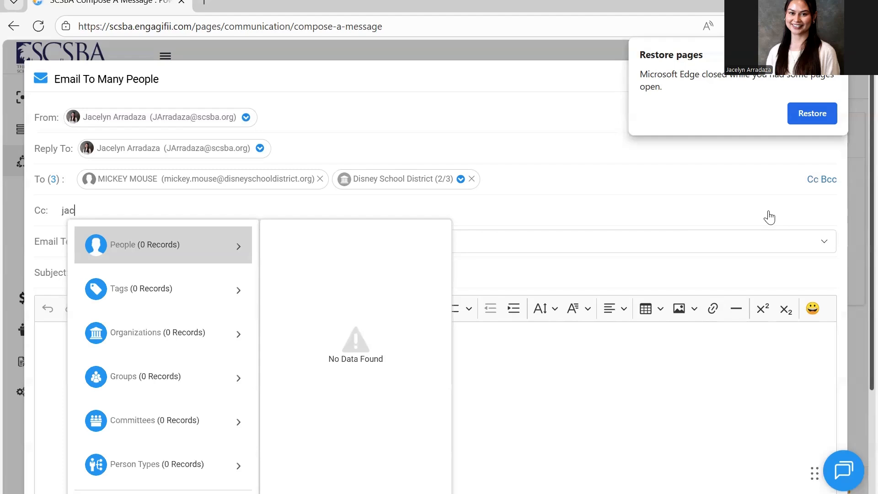
type("elyn a")
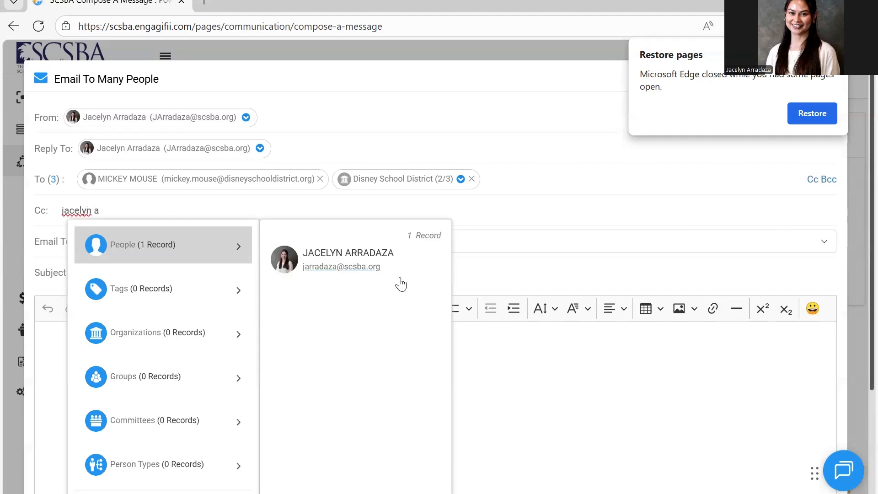
left_click(381, 273)
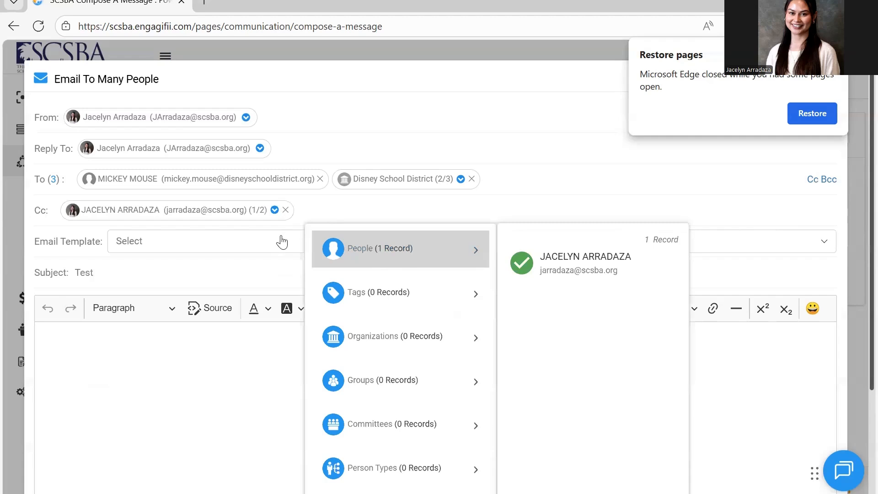
Include the Cc recipient's alternate email address in addition to the primary one
left_click(274, 211)
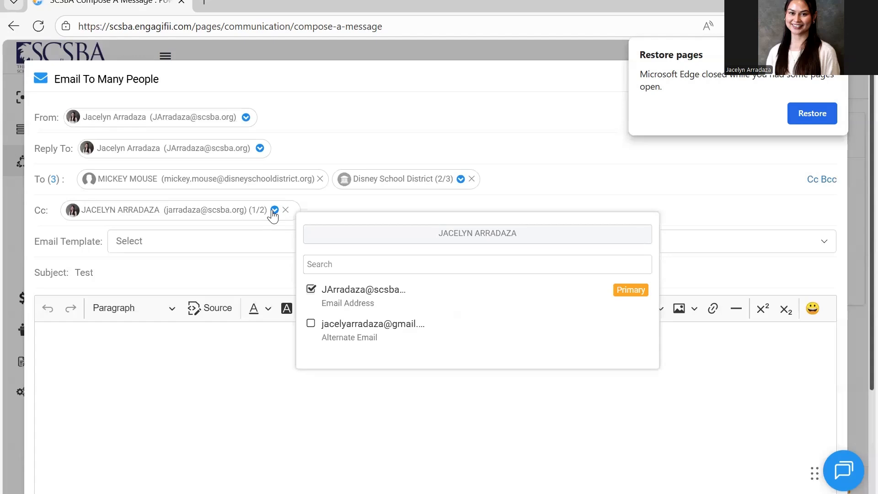
left_click(311, 324)
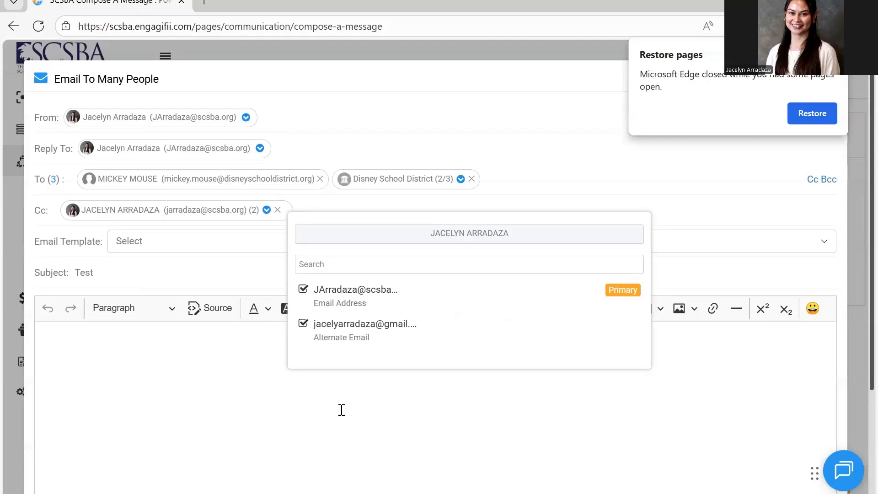
left_click(278, 419)
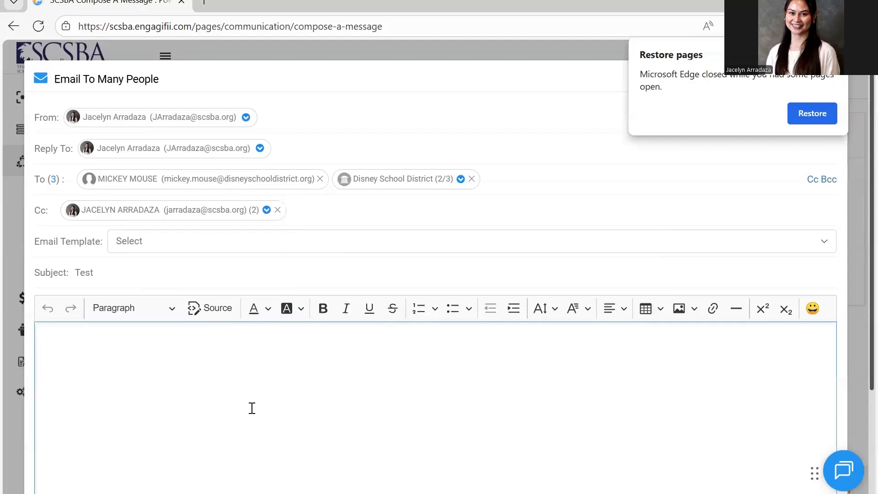
Enter "hsdhasjkdh" in the message body and paste the copied "Good morning" test email with its signature on the line below
scroll(252, 408, "down", 1)
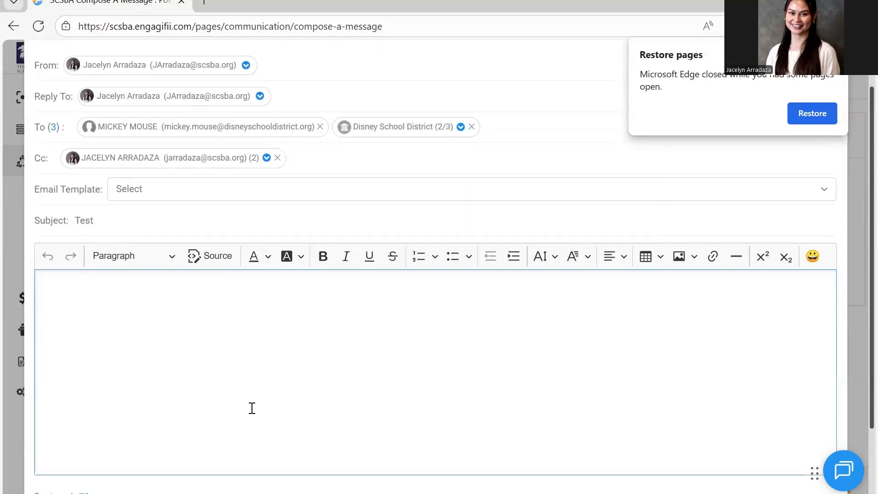
type("hsdhasjkdh")
key("Return")
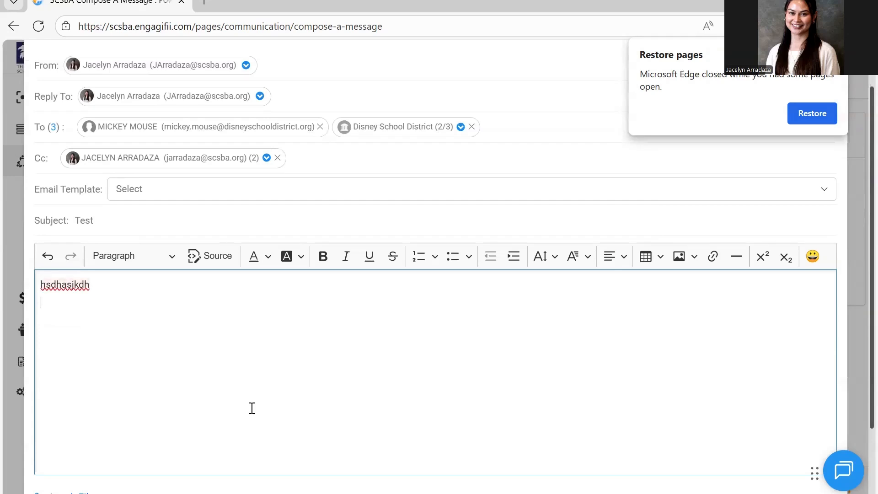
key("ctrl+v")
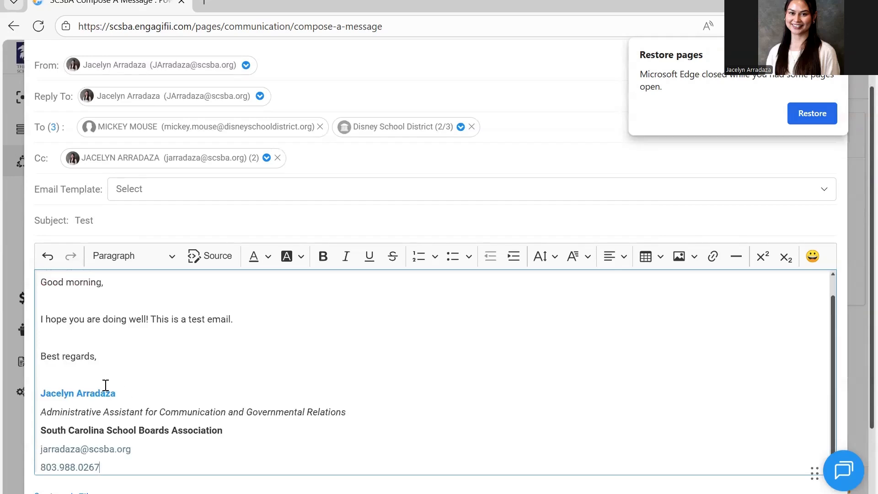
Delete the blank lines between the greeting, the message sentence, "Best regards," and the signature
left_click(98, 361)
scroll(101, 370, "up", 1)
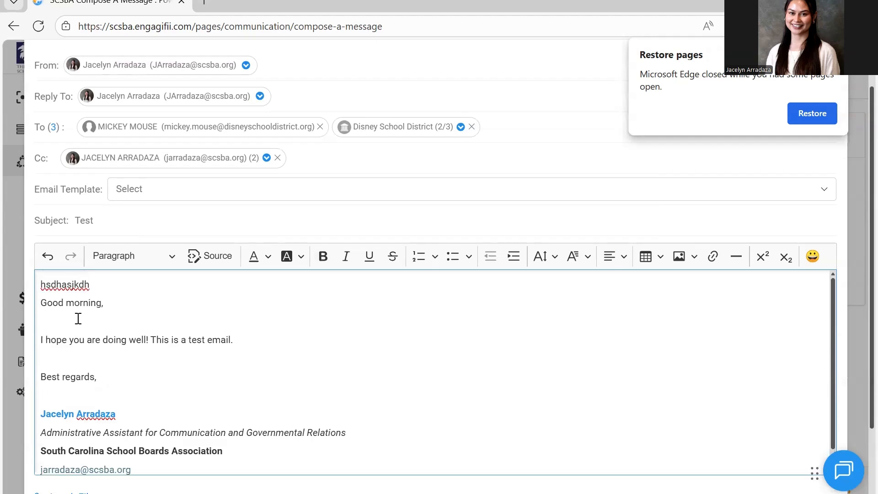
left_click(78, 319)
key("BackSpace")
left_click(90, 346)
key("BackSpace")
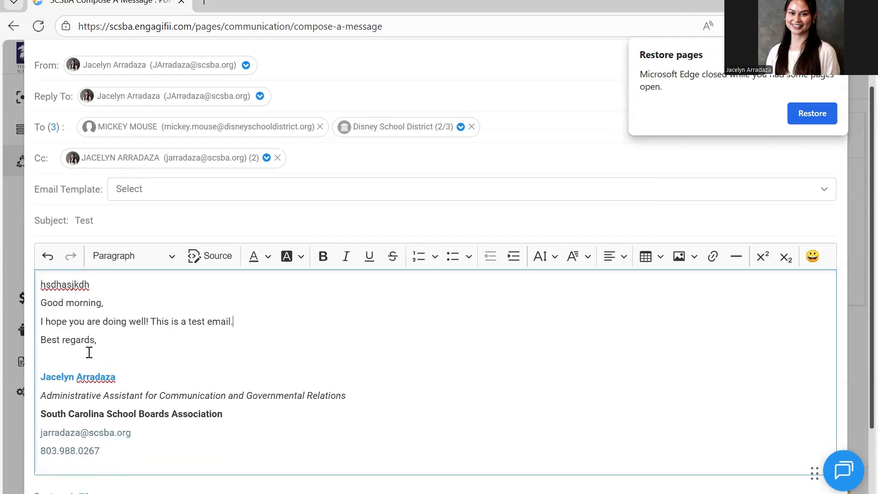
key("BackSpace")
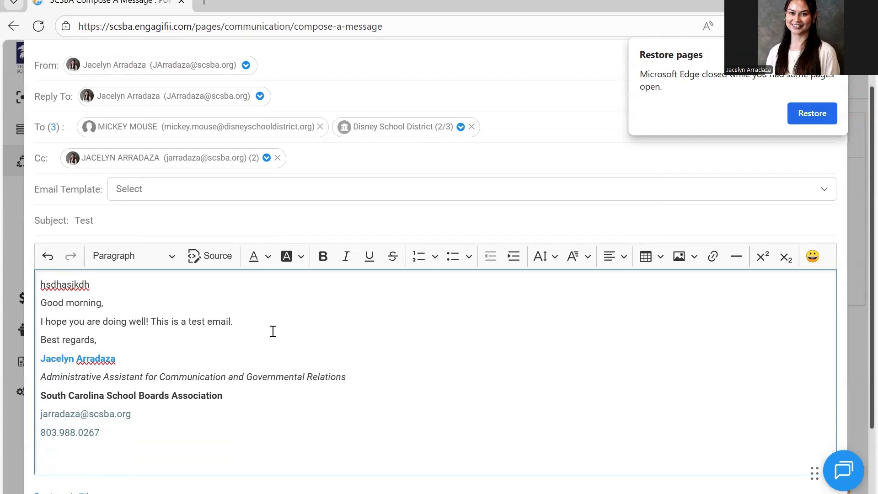
Insert blank lines in the message body between the greeting, the message sentence, "Best regards," and the signature
scroll(273, 331, "down", 2)
key("Return")
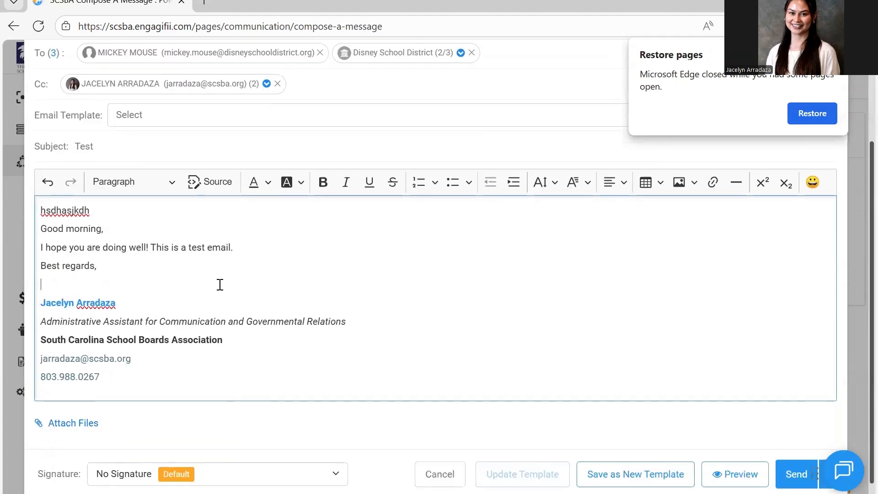
left_click(239, 247)
key("Return")
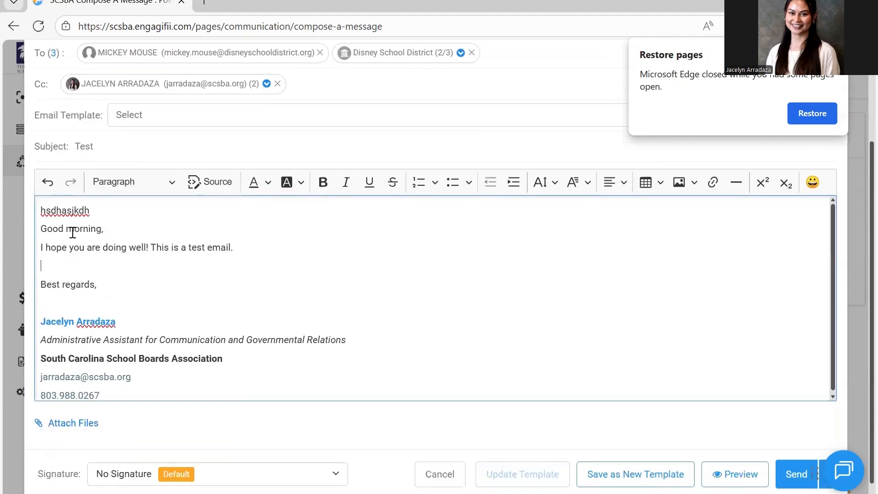
key("Return")
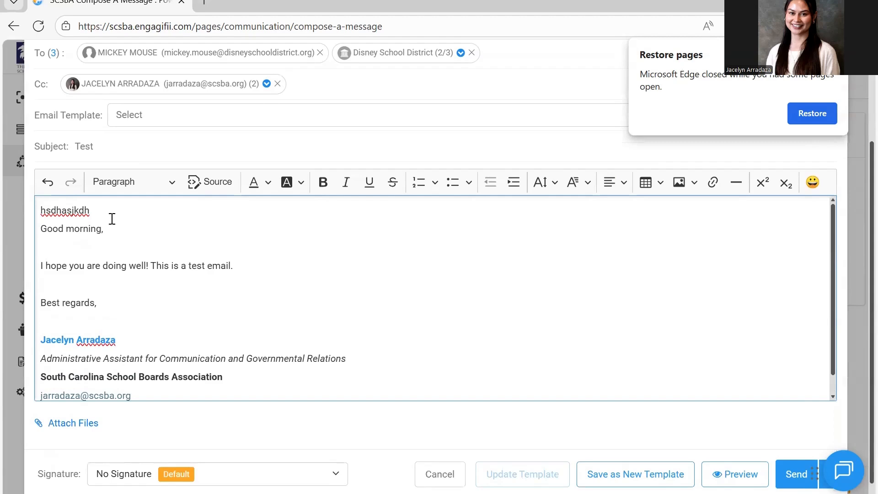
Delete the "hsdhasjkdh" text and its empty line above "Good morning," in the message body
left_click_drag(111, 220, 39, 229)
left_click_drag(94, 211, 39, 202)
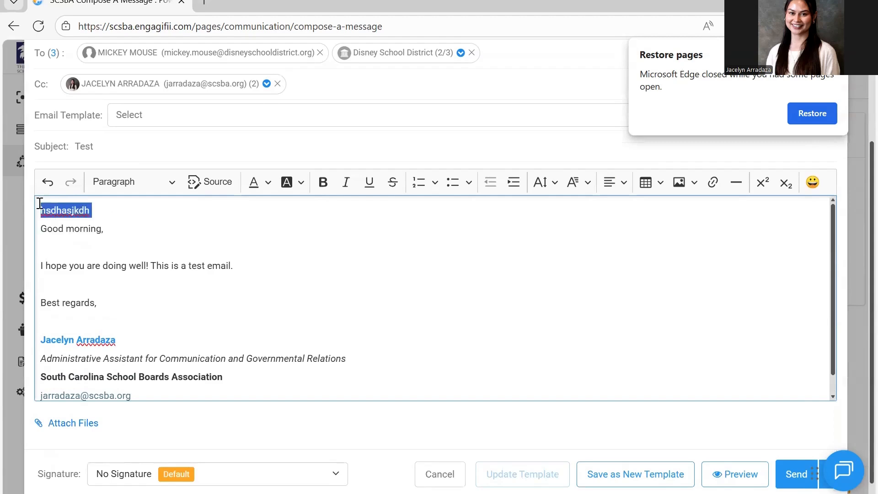
key("BackSpace")
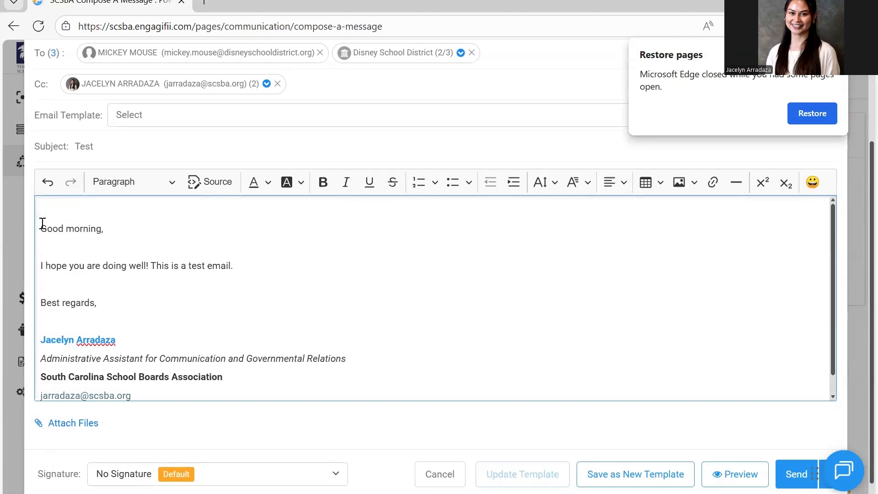
left_click(43, 223)
key("BackSpace")
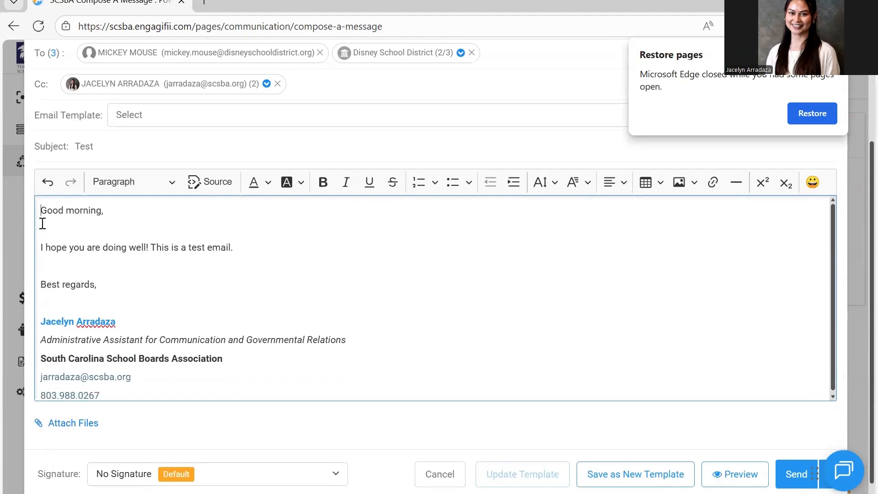
Browse the Pictures folder for files to attach to the email, and close the attachment dialog without attaching any
left_click(94, 430)
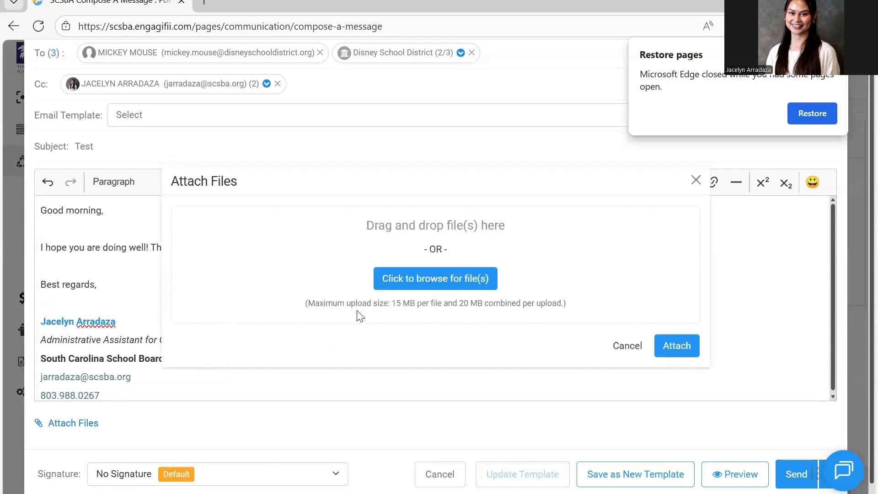
left_click(419, 281)
scroll(196, 195, "down", 3)
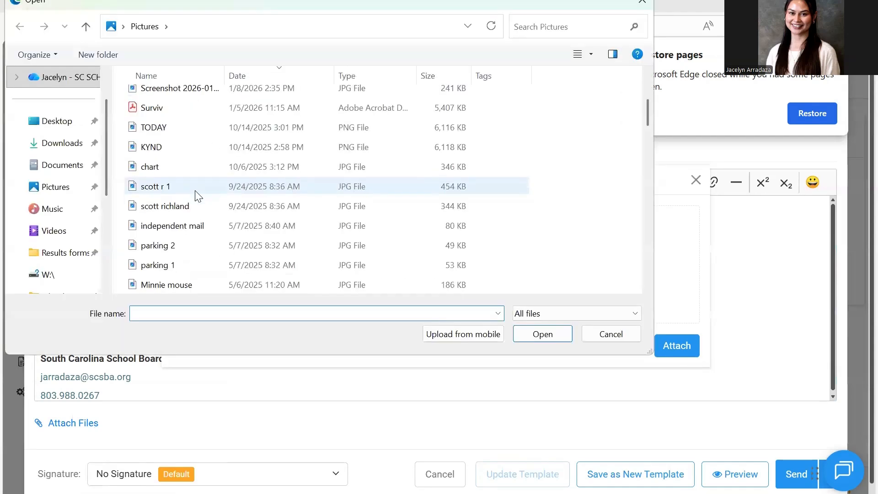
scroll(196, 194, "up", 3)
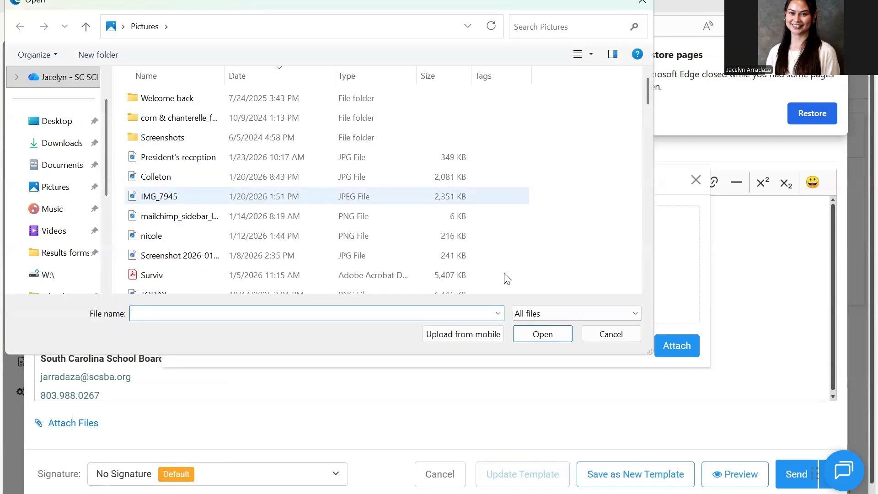
key("Escape")
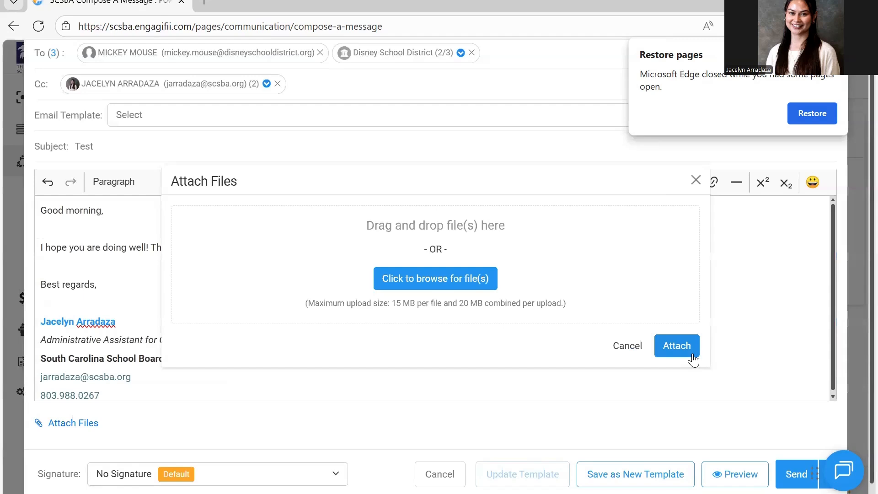
left_click(696, 181)
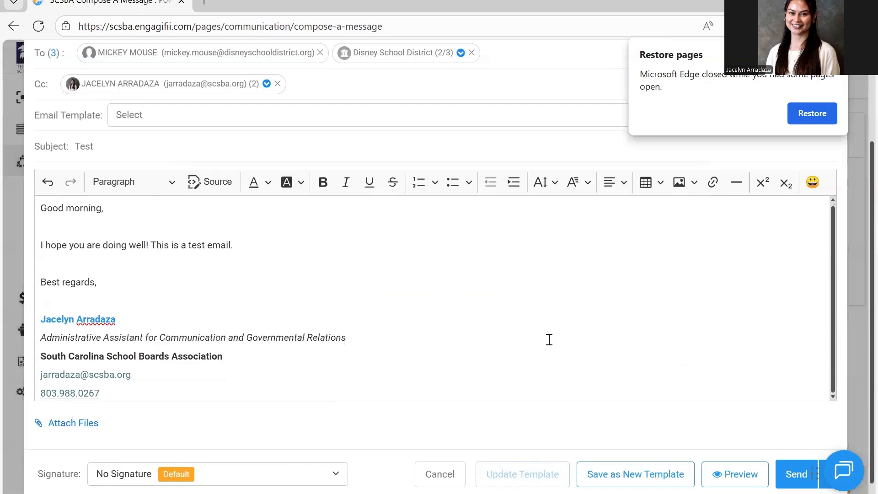
Preview the email's web and mobile layouts, dismissing the Restore pages prompt before closing the preview
scroll(549, 340, "down", 1)
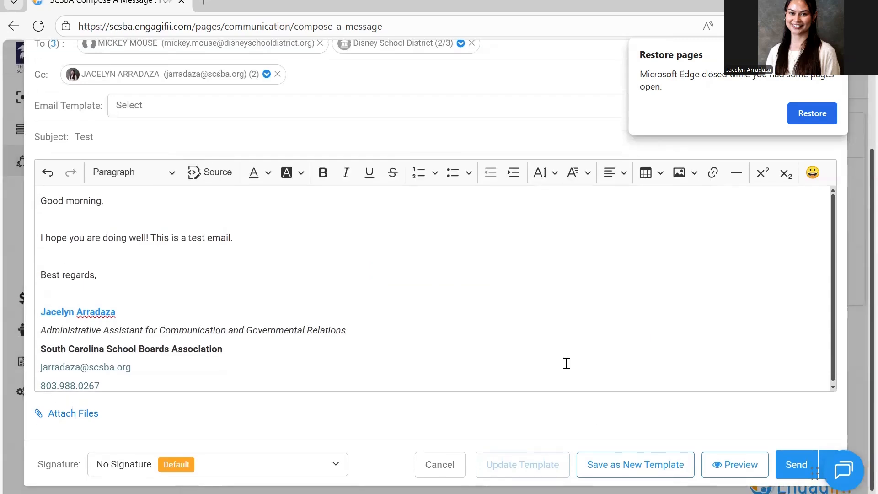
left_click(718, 471)
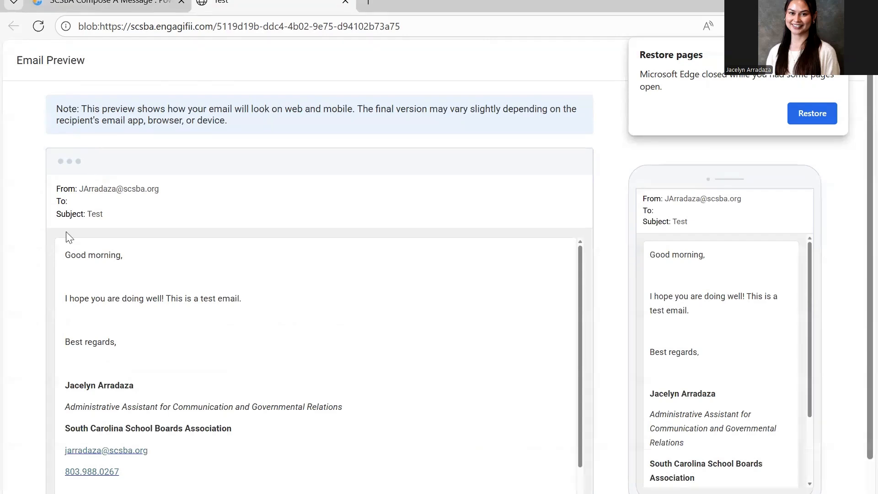
scroll(289, 368, "down", 1)
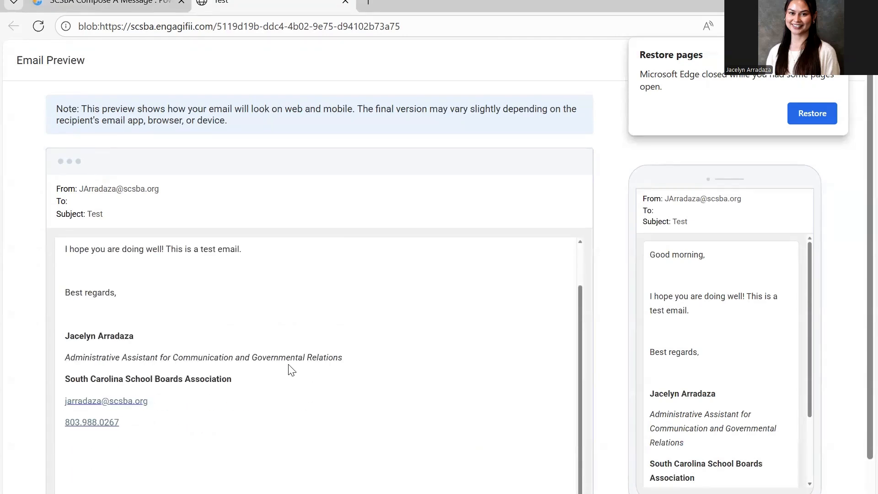
scroll(289, 368, "up", 1)
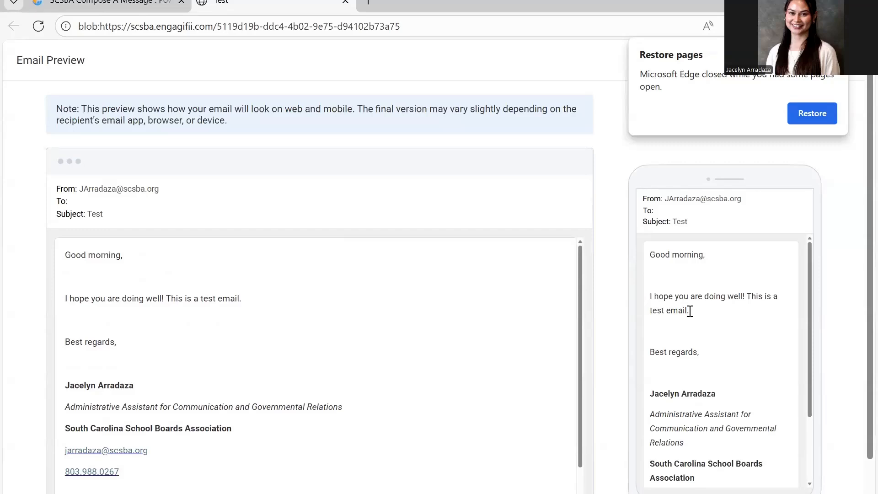
scroll(709, 359, "down", 2)
scroll(710, 359, "up", 2)
left_click(834, 55)
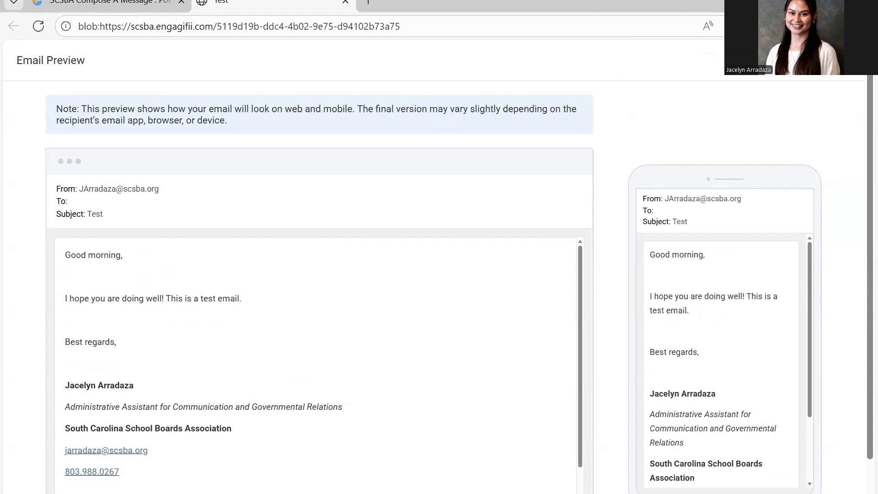
key("ctrl+w")
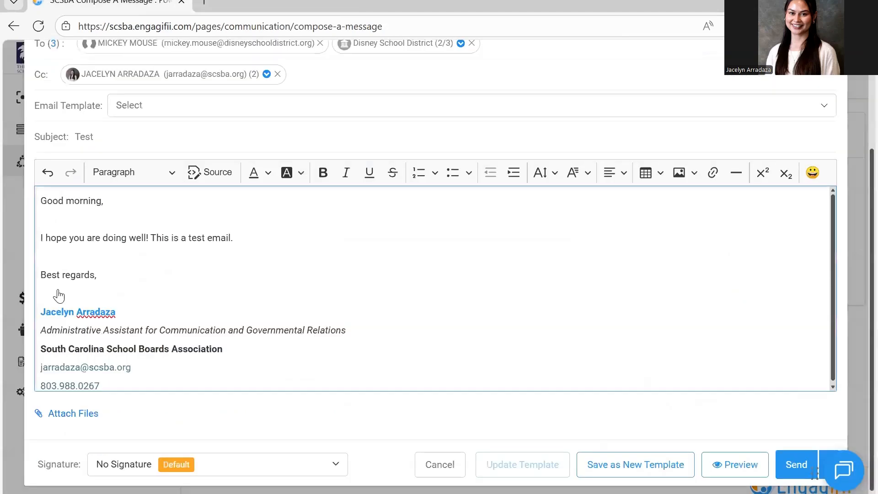
Remove the blank lines above the signature, above "Best regards," and below "Good morning," in the message body
left_click(58, 293)
key("BackSpace")
left_click(59, 266)
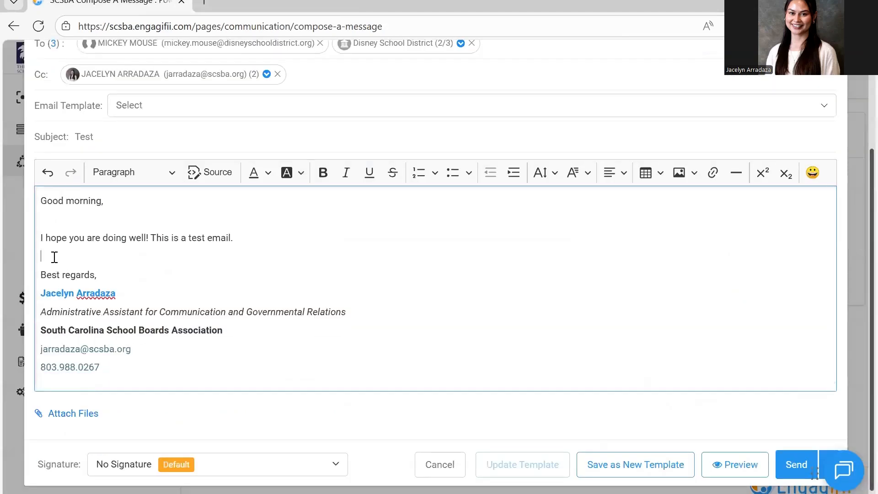
key("BackSpace")
left_click(63, 222)
key("BackSpace")
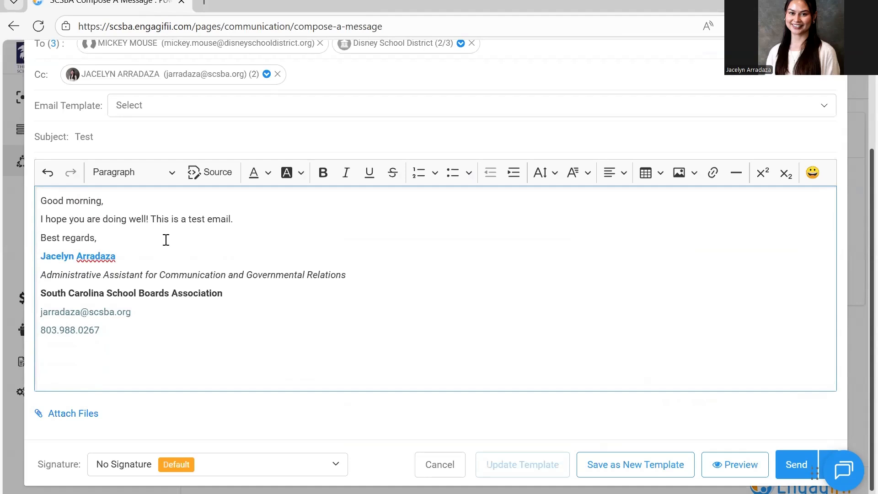
Preview the email again to check its tightened line spacing on web and mobile, and close the preview
left_click(723, 467)
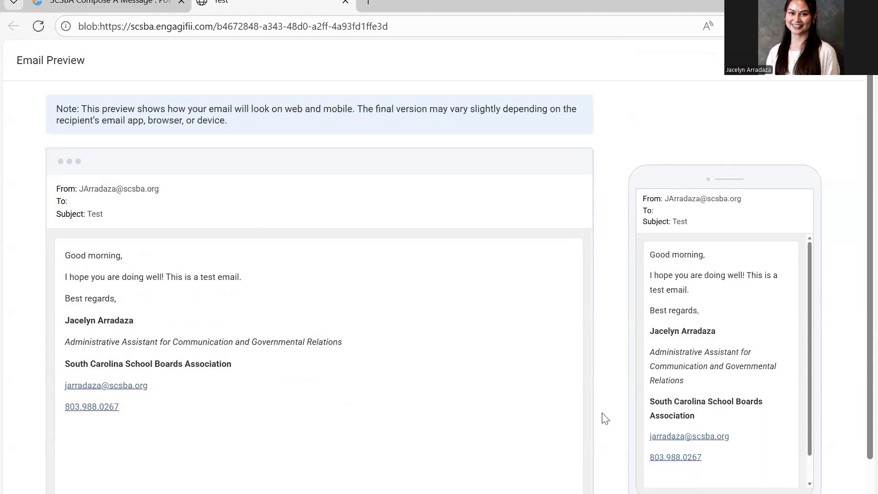
scroll(244, 325, "down", 1)
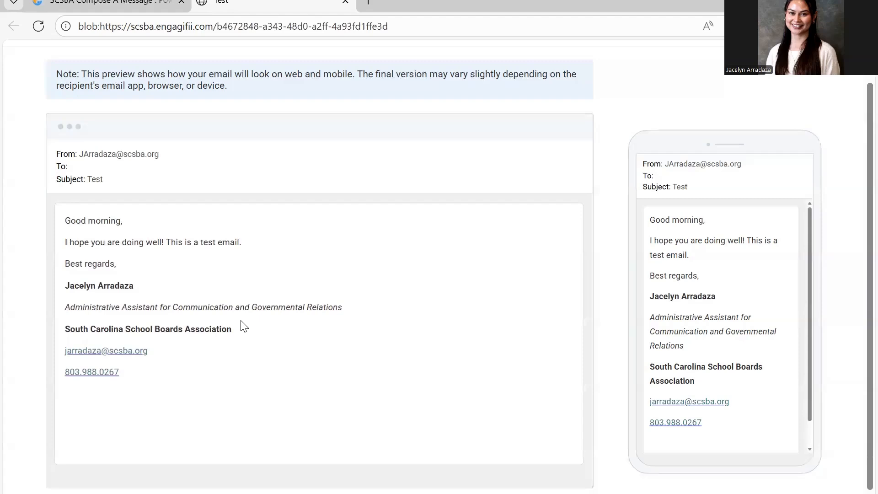
scroll(242, 325, "up", 1)
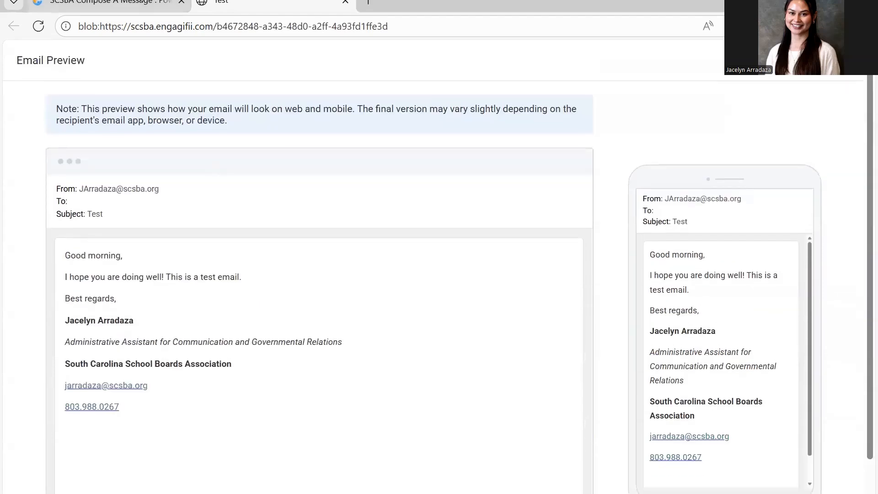
key("ctrl+w")
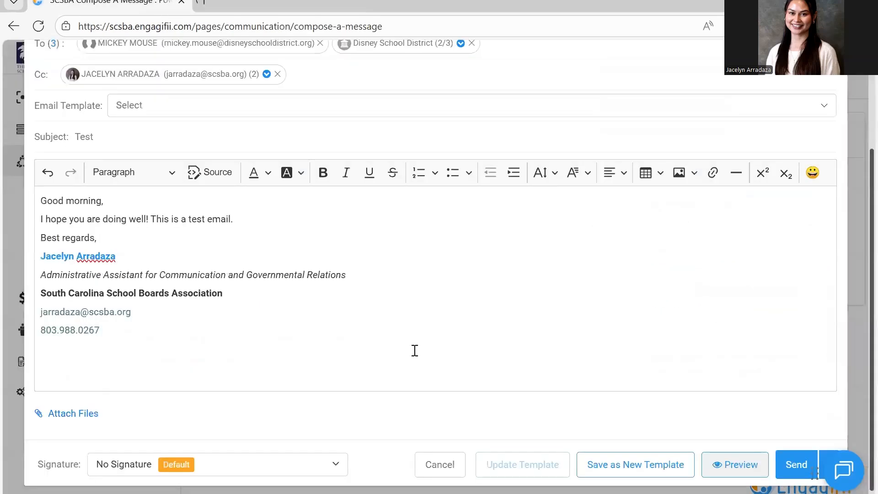
scroll(415, 350, "up", 3)
scroll(414, 351, "down", 3)
scroll(415, 350, "up", 1)
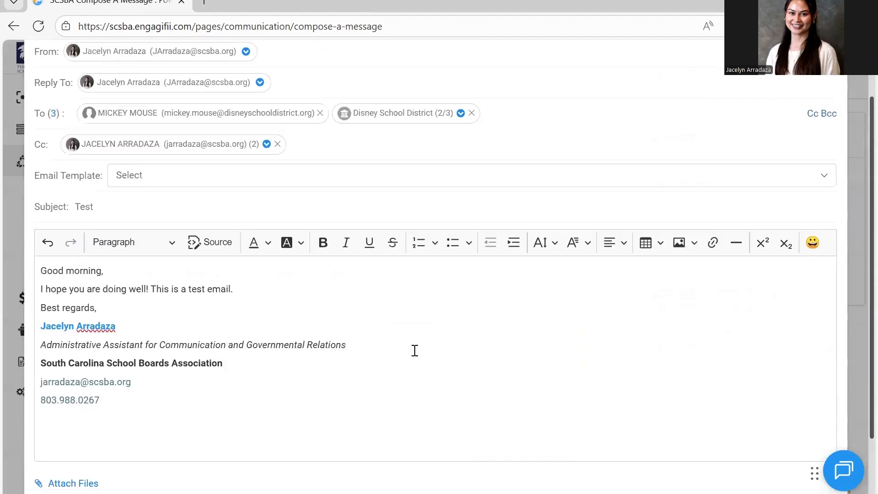
scroll(415, 350, "down", 1)
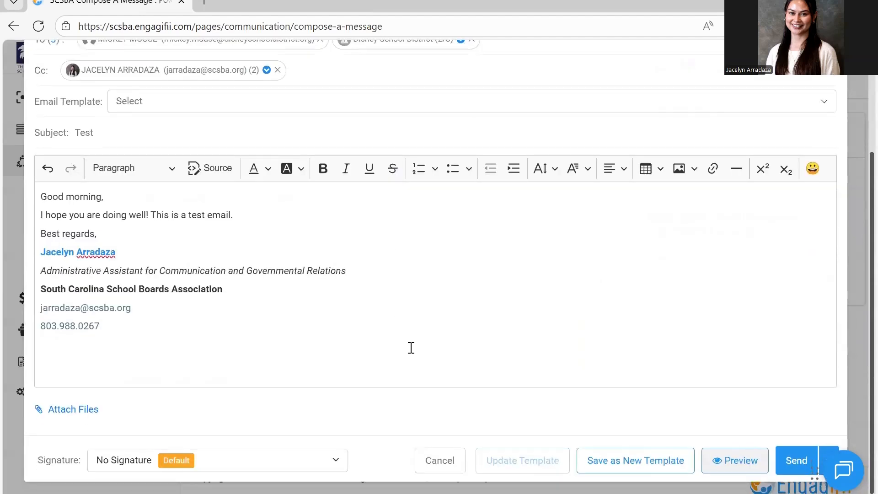
scroll(567, 332, "up", 1)
scroll(567, 332, "down", 1)
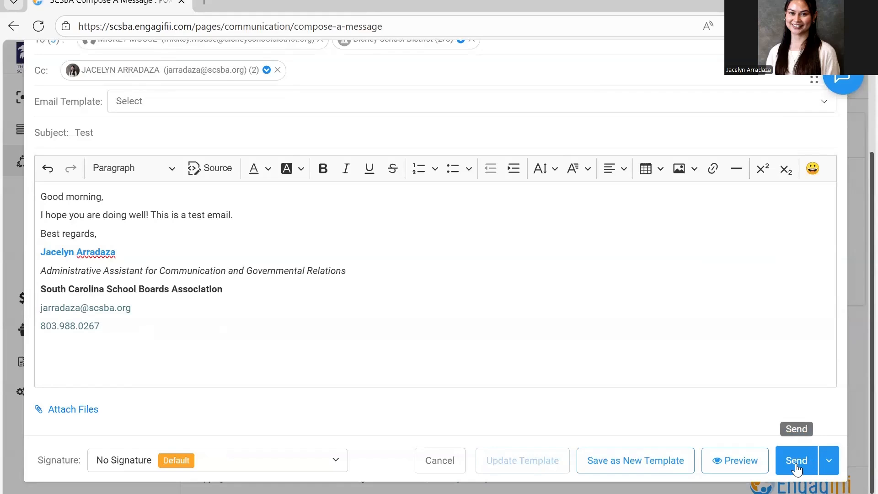
Schedule the email with Send Later for the custom date 01/26/2026 at 1:30 PM
left_click(831, 464)
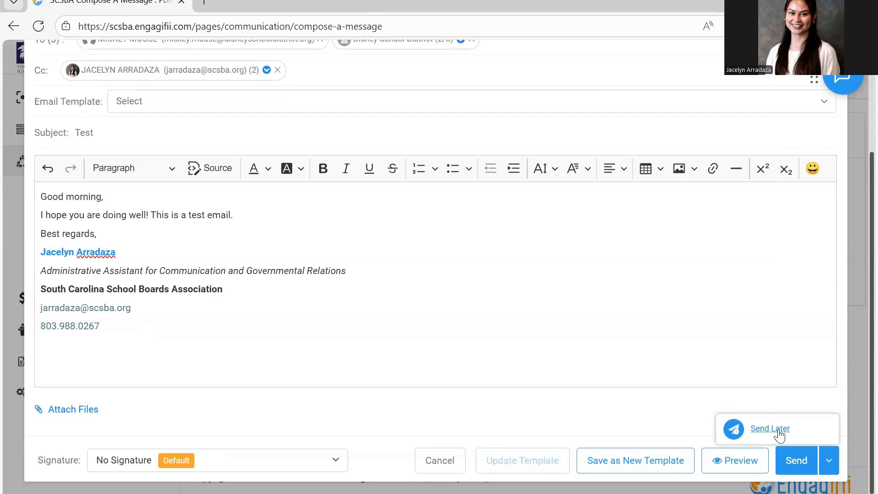
left_click(736, 391)
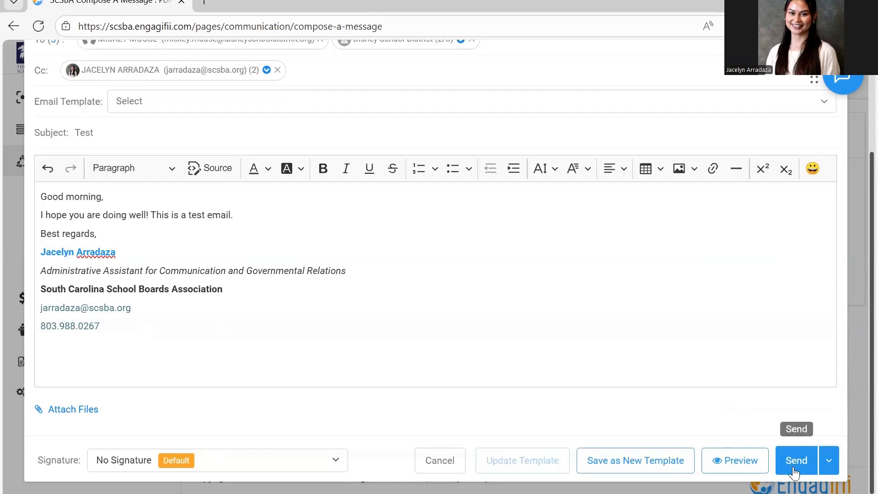
left_click(829, 462)
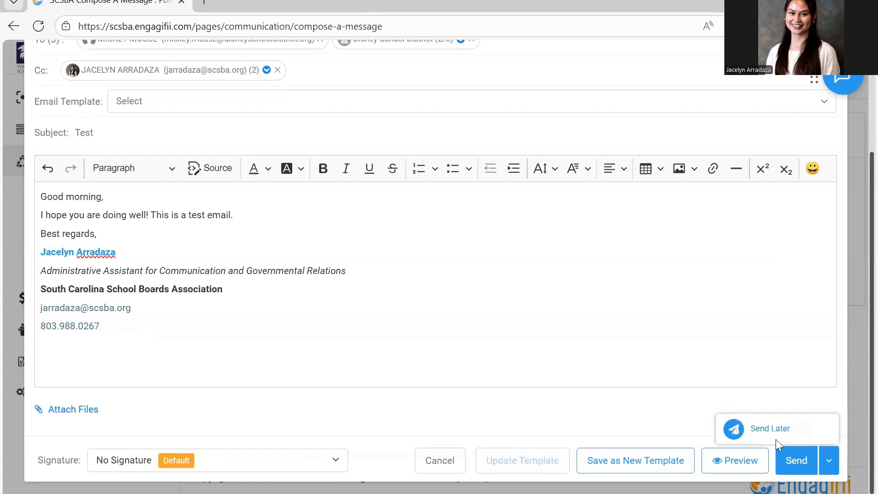
left_click(773, 430)
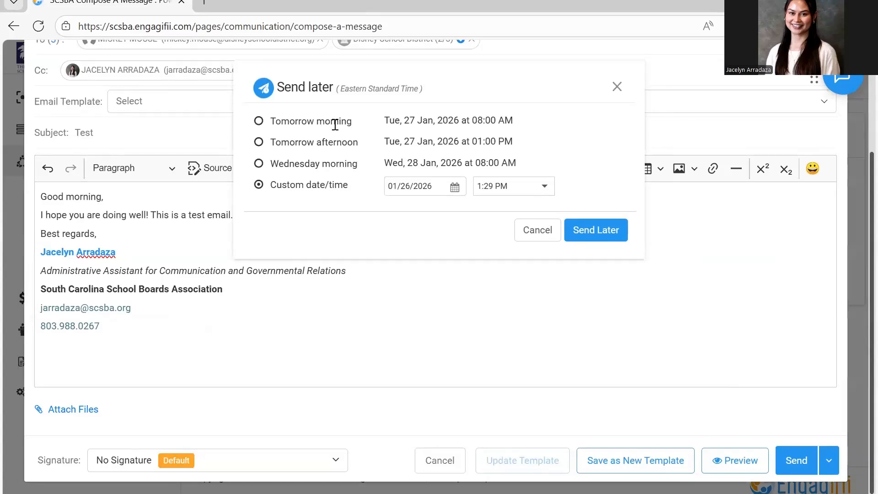
left_click(499, 187)
key("BackSpace")
key("BackSpace")
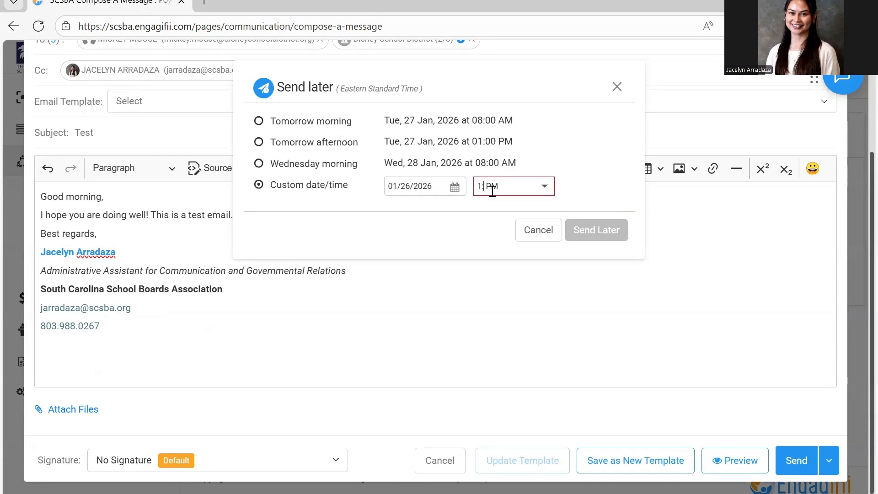
type("30")
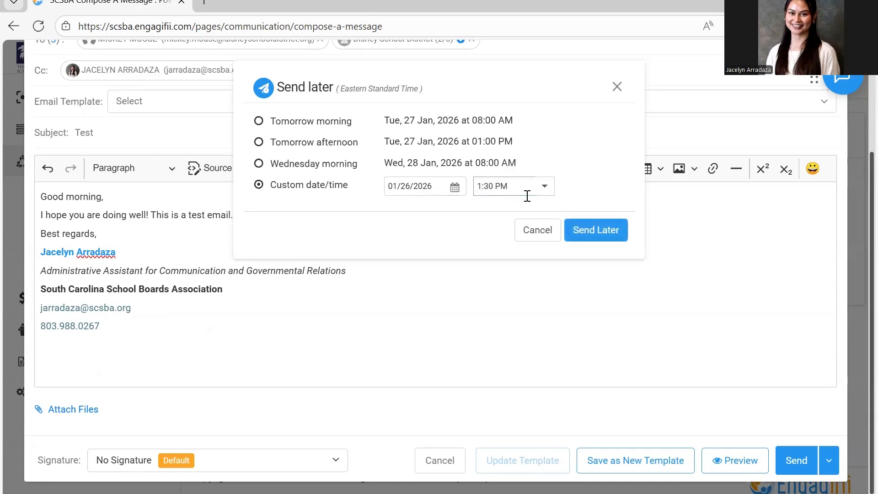
left_click(611, 227)
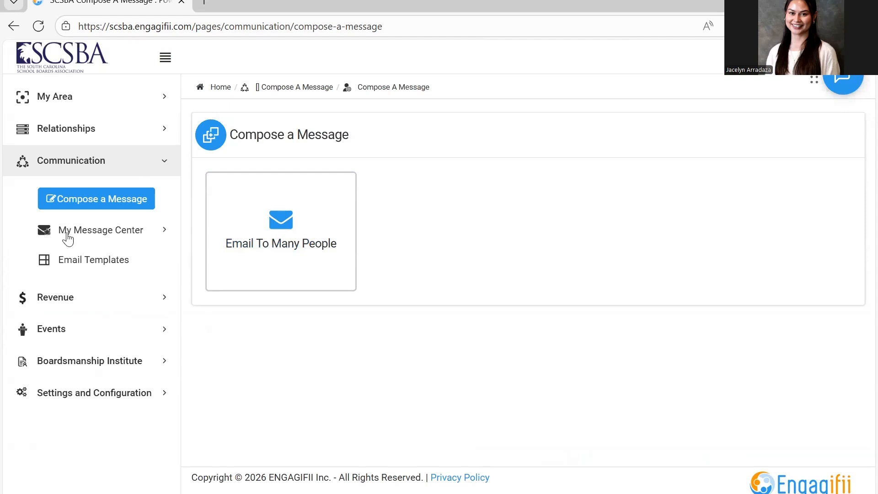
Open the Send Later list in My Message Center to view the scheduled message
left_click(164, 231)
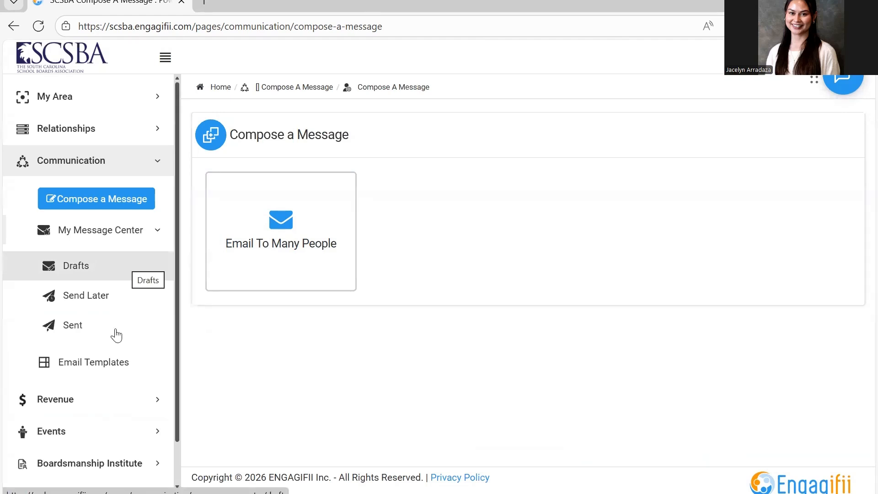
left_click(107, 303)
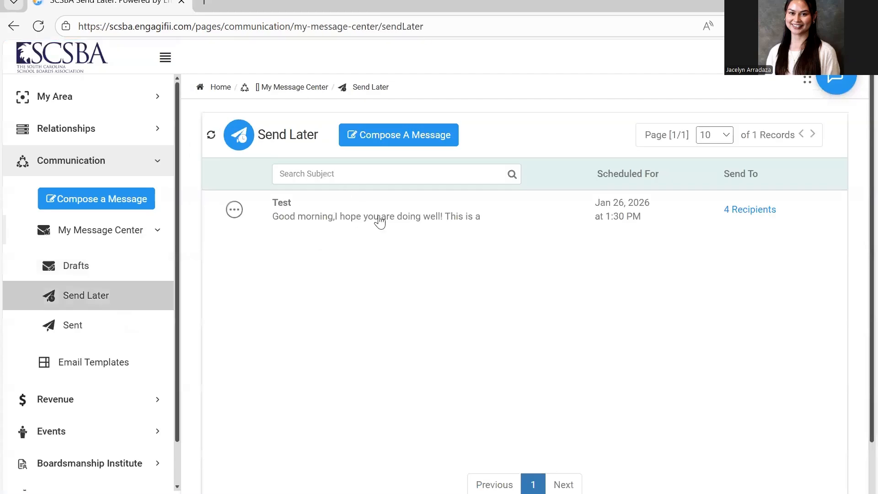
Check which actions are available for the scheduled "Test" message in Send Later, and dismiss them without choosing one
left_click(235, 210)
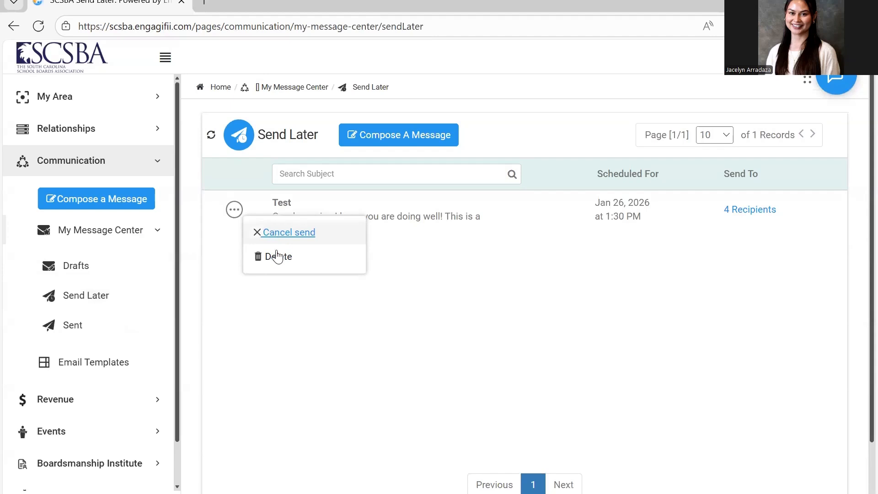
left_click(702, 170)
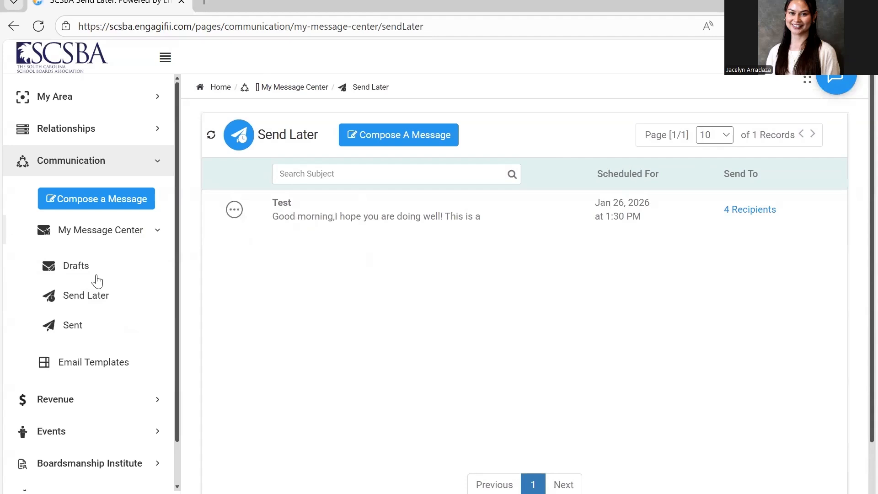
Open the Sent list in My Message Center and check the actions available for the "Test" message, dismissing them without choosing one
left_click(103, 329)
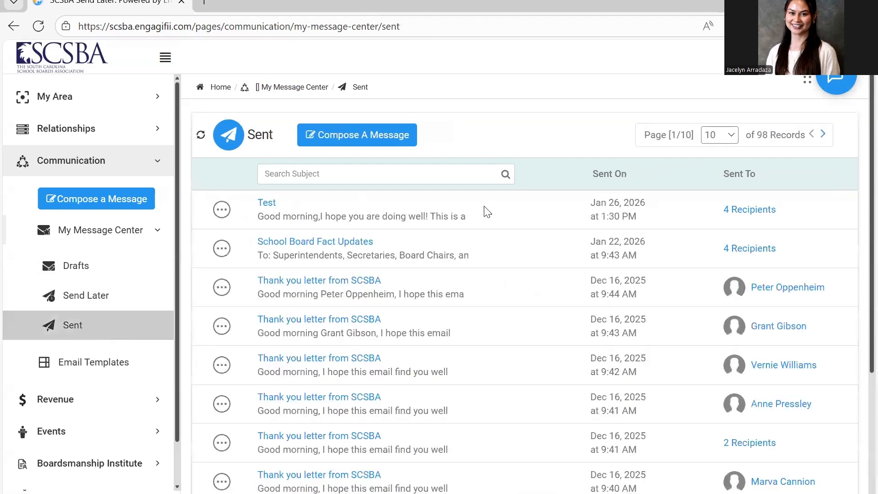
left_click(357, 217)
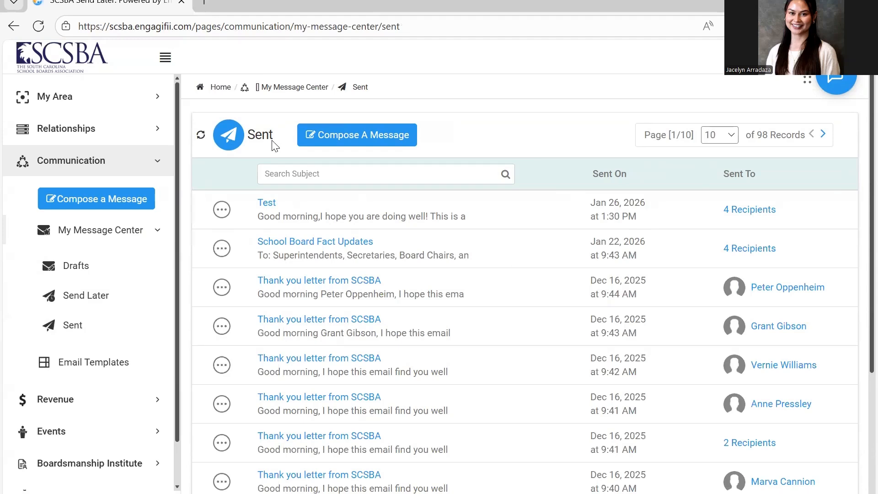
left_click(221, 209)
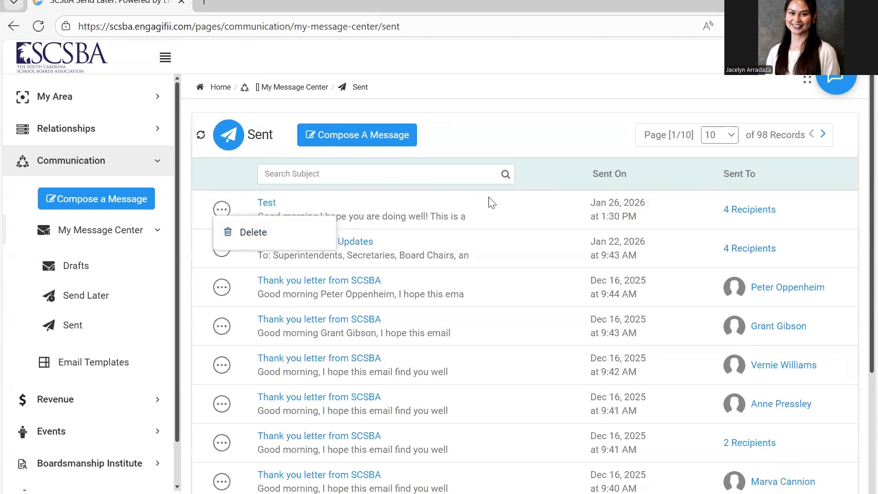
left_click(509, 213)
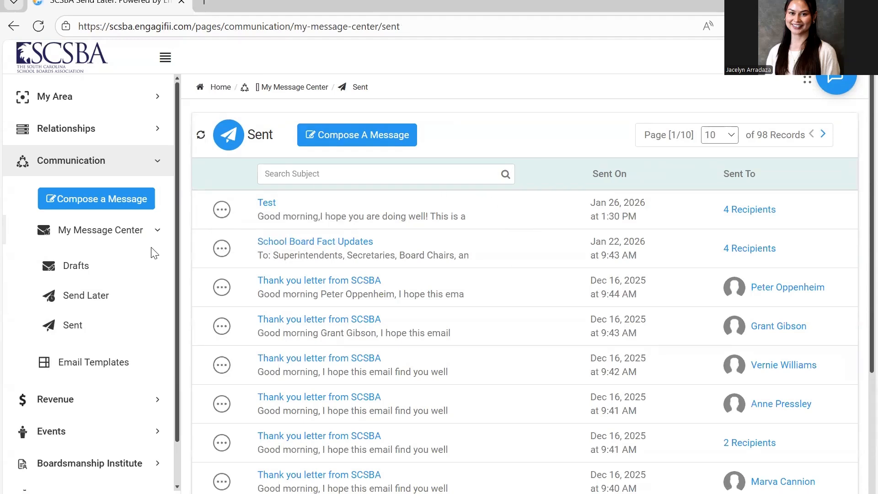
Open the Drafts list in My Message Center
left_click(105, 269)
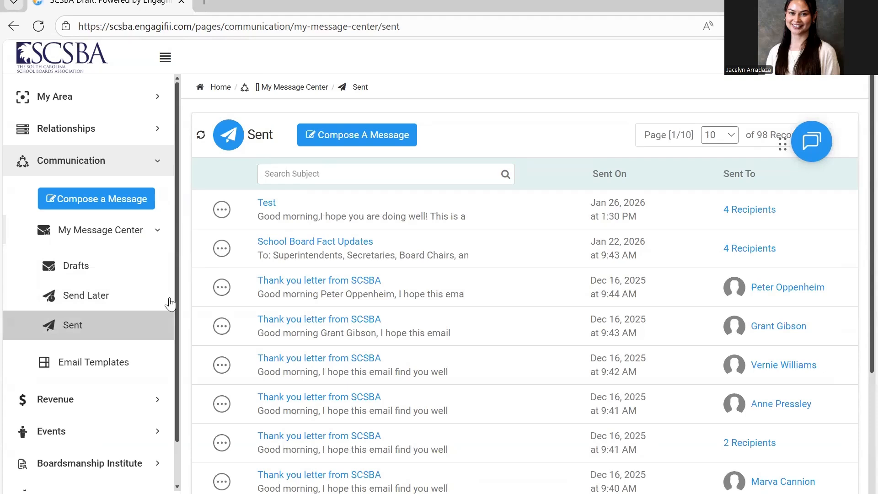